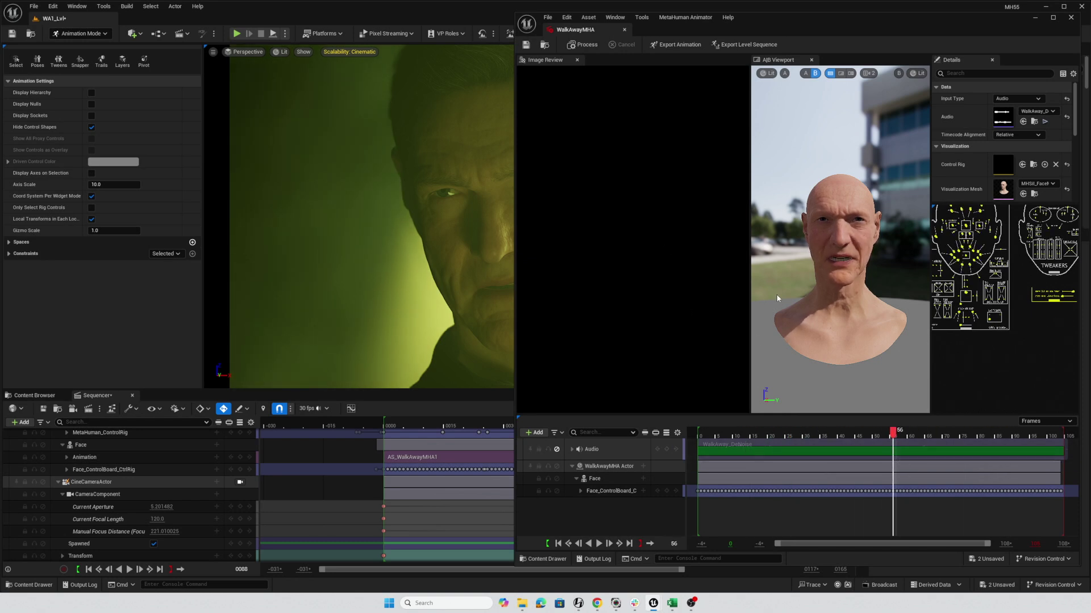
# Step: Scrub the face pose, then narrow the MetaHuman Animator window to widen the level viewport
pyautogui.moveTo(823, 438); pyautogui.dragTo(918, 448)
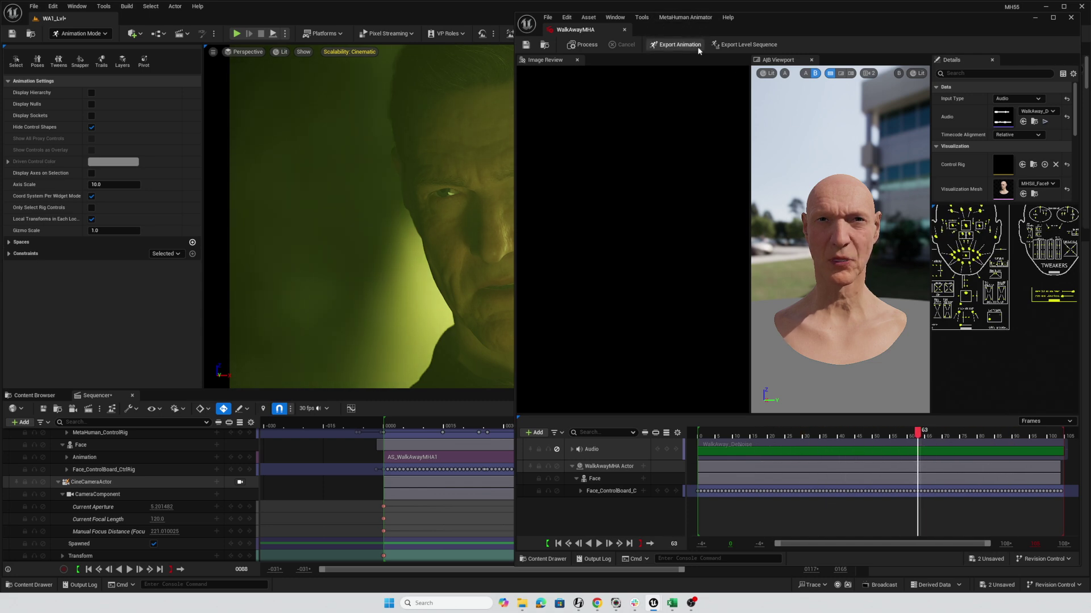
pyautogui.moveTo(514, 269); pyautogui.dragTo(818, 270)
# Step: Play from the first frame, mute the Audio track, then widen the MetaHuman Animator window at frame 70
pyautogui.click(88, 569)
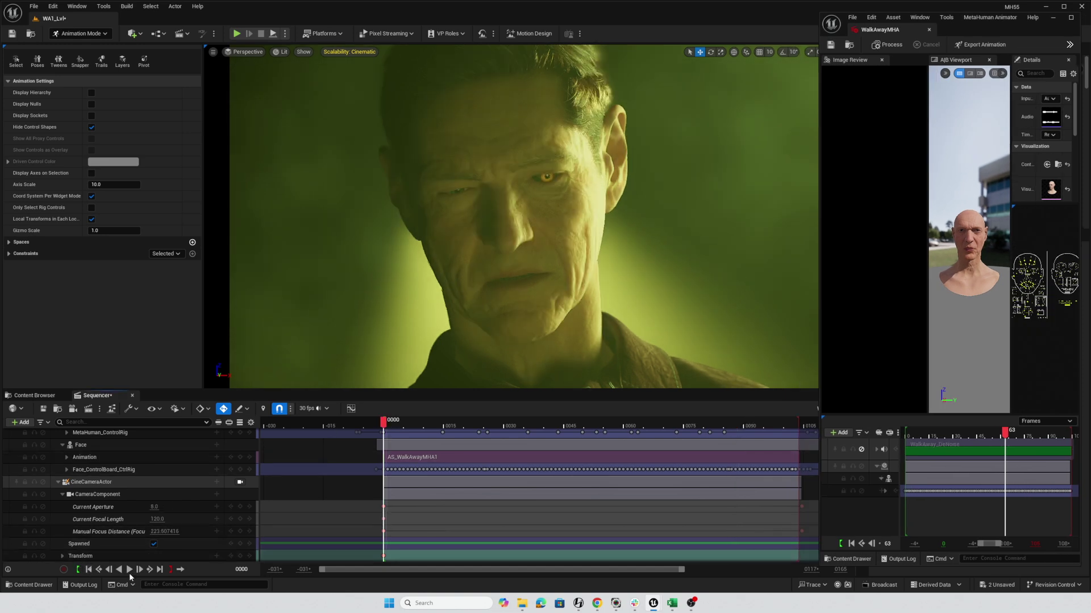
pyautogui.click(130, 569)
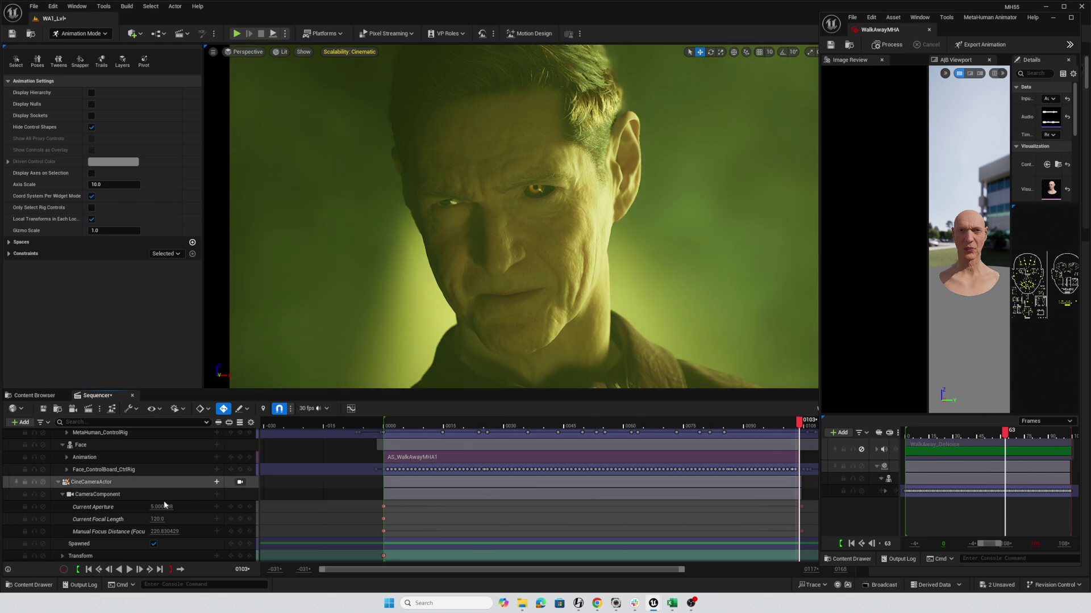
pyautogui.scroll(5, 70, 465)
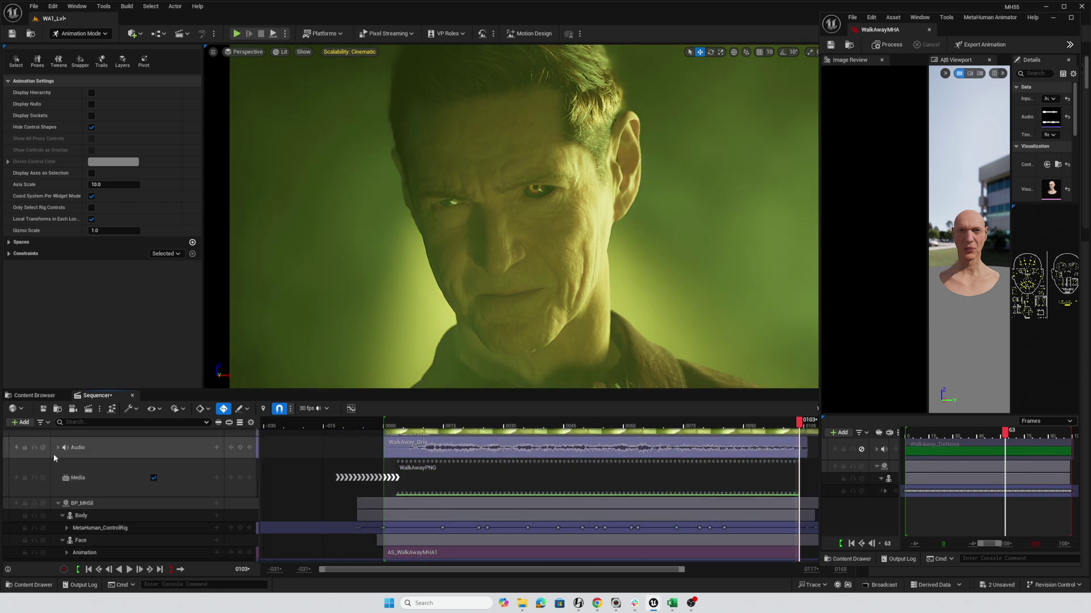
pyautogui.click(44, 448)
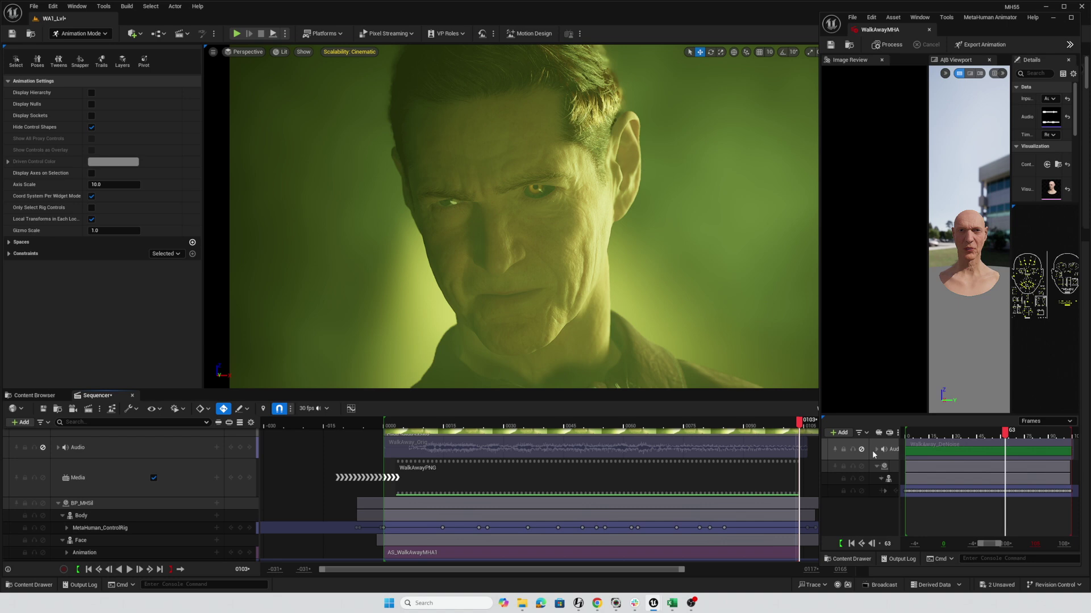
pyautogui.moveTo(800, 424); pyautogui.dragTo(663, 425)
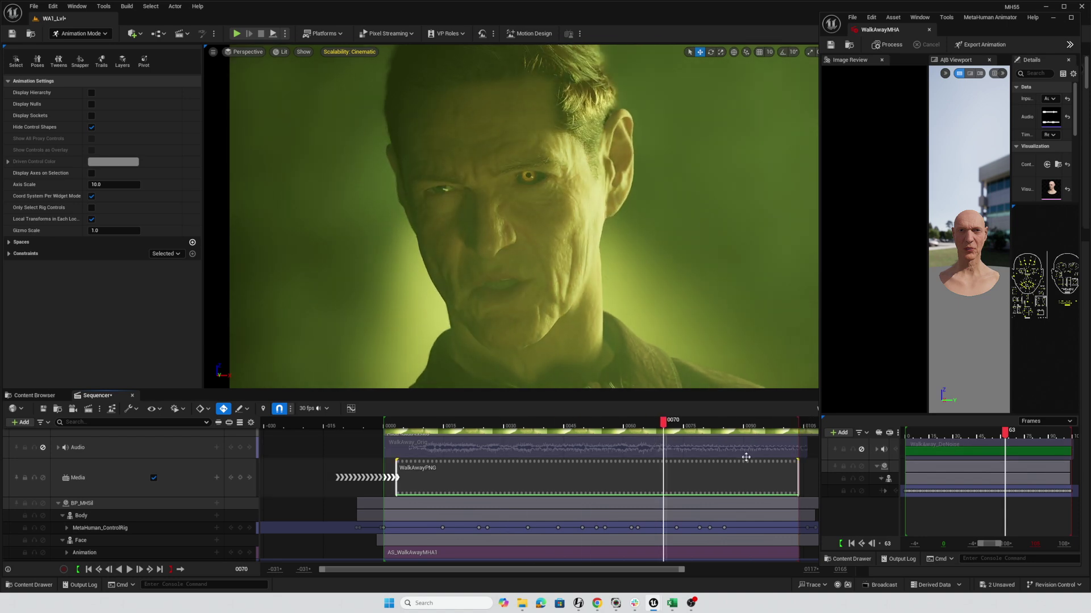
pyautogui.moveTo(818, 309); pyautogui.dragTo(571, 309)
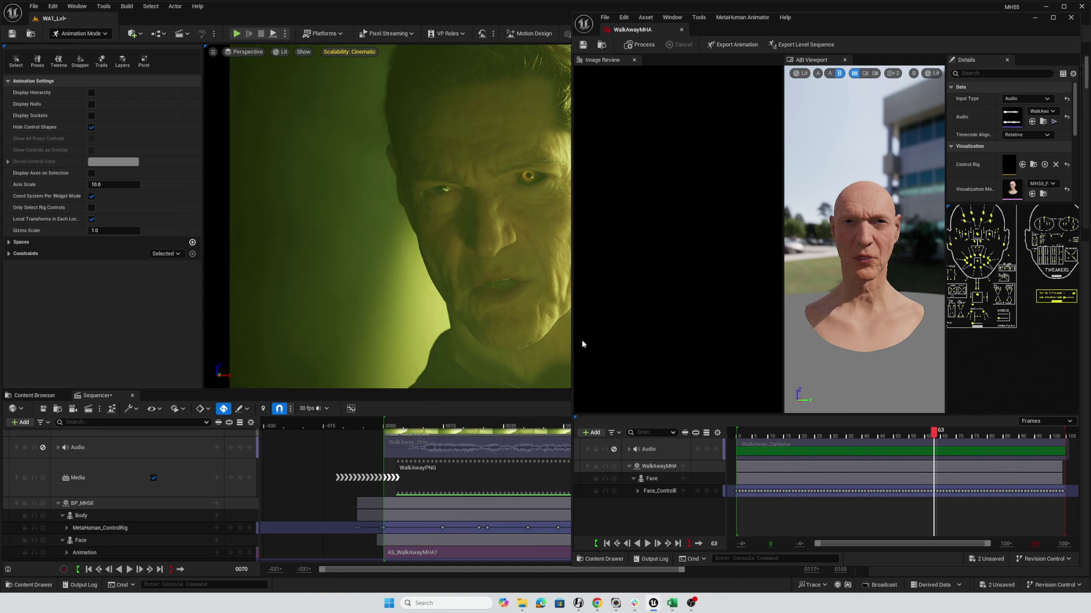
# Step: Widen the MetaHuman Animator window and play and scrub the performance to frame 61
pyautogui.moveTo(572, 342); pyautogui.dragTo(427, 348)
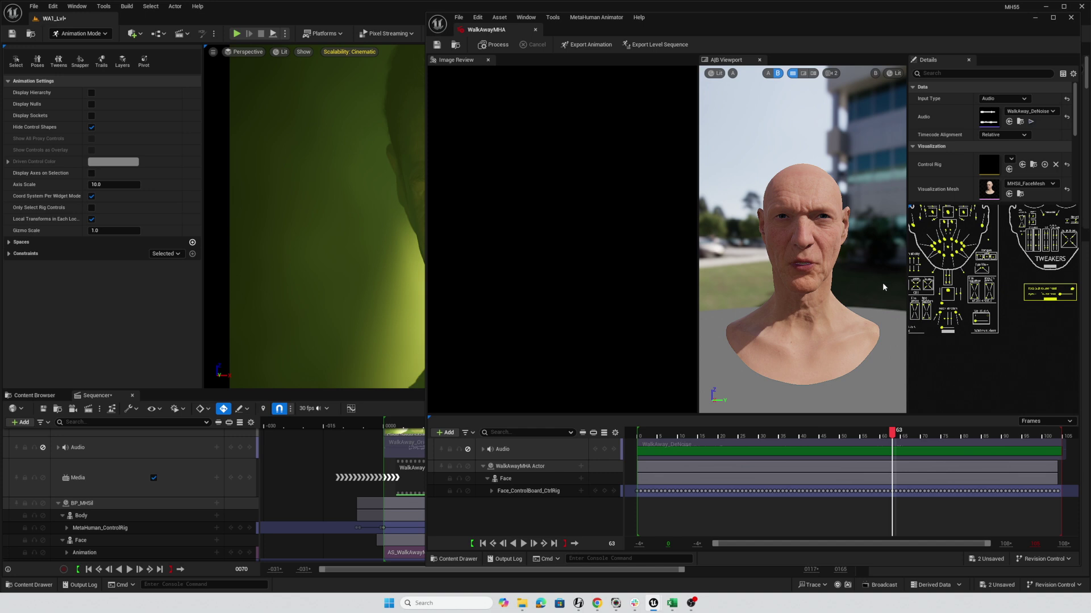
pyautogui.click(765, 435)
pyautogui.press('space')
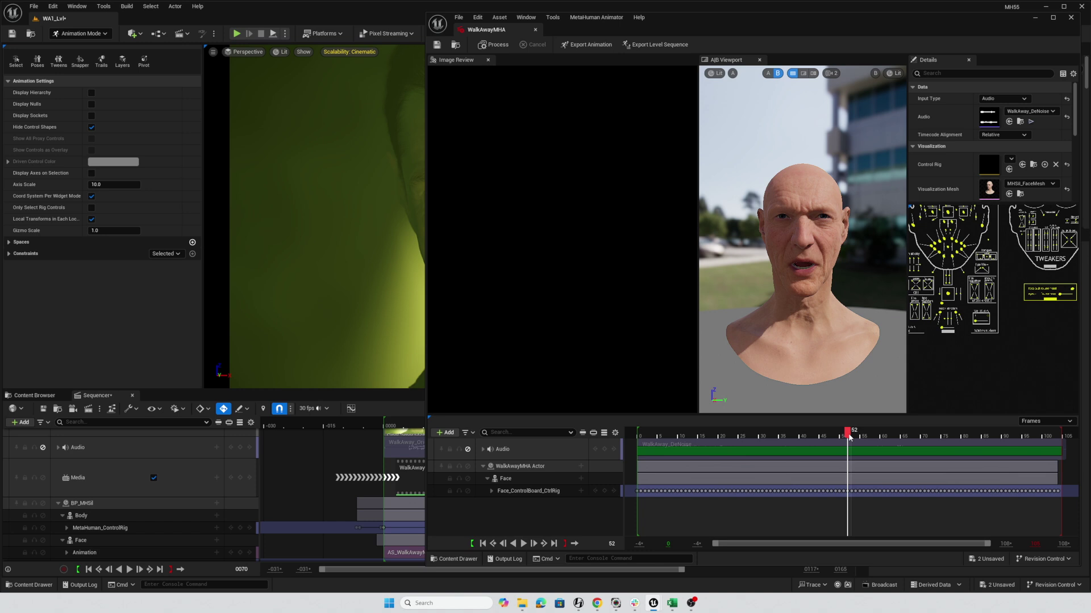
pyautogui.moveTo(851, 436); pyautogui.dragTo(959, 448)
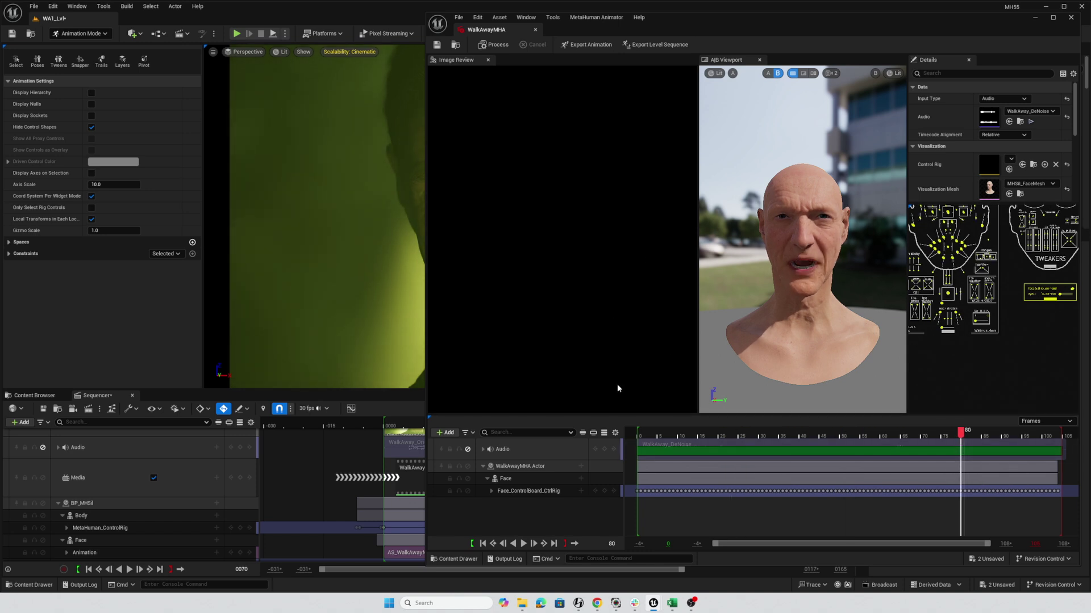
pyautogui.moveTo(963, 440); pyautogui.dragTo(850, 472)
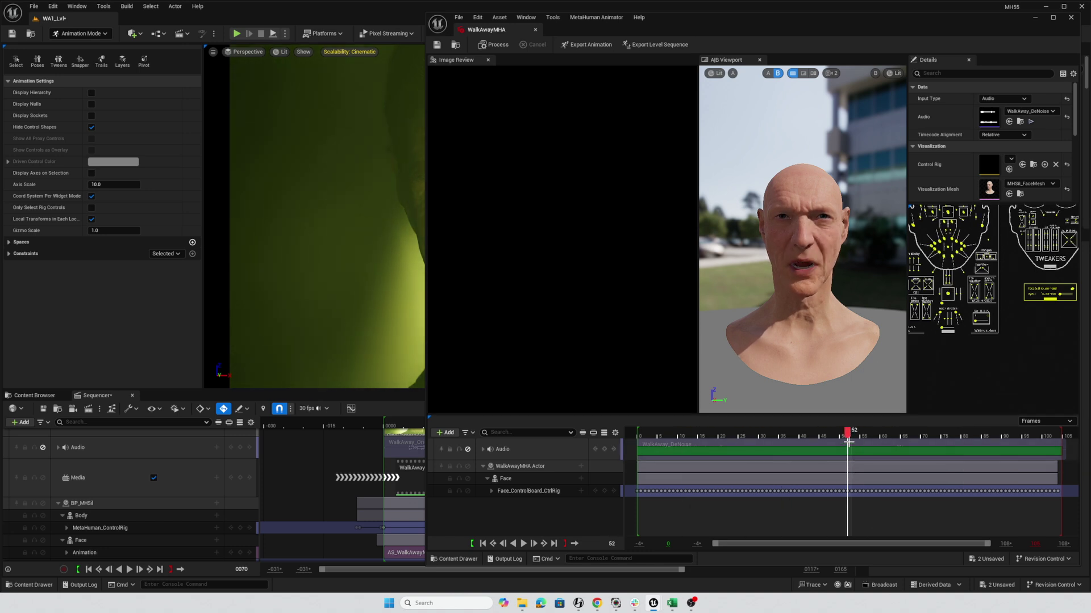
pyautogui.moveTo(846, 436); pyautogui.dragTo(886, 447)
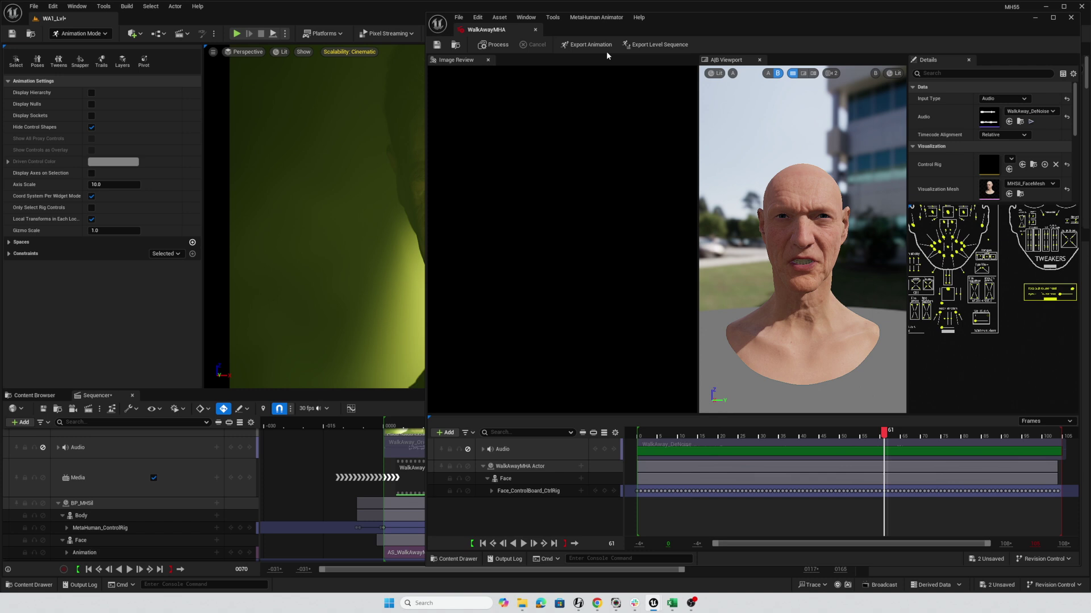
# Step: Check the MetaHuman Animator processing and export menu, scrub to frame 62, and close the window
pyautogui.click(592, 18)
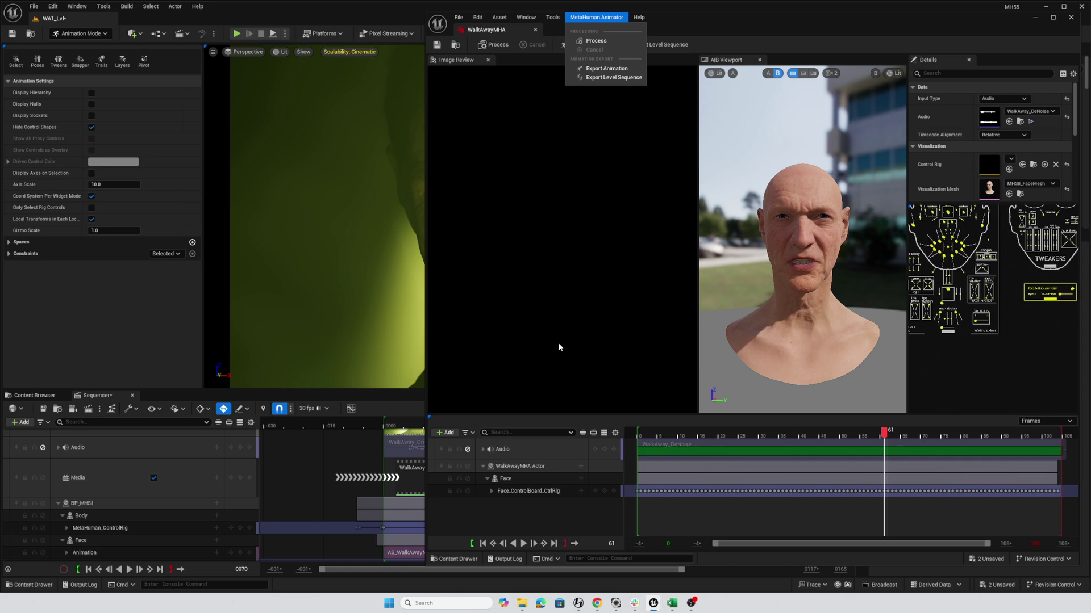
pyautogui.moveTo(738, 437); pyautogui.dragTo(890, 443)
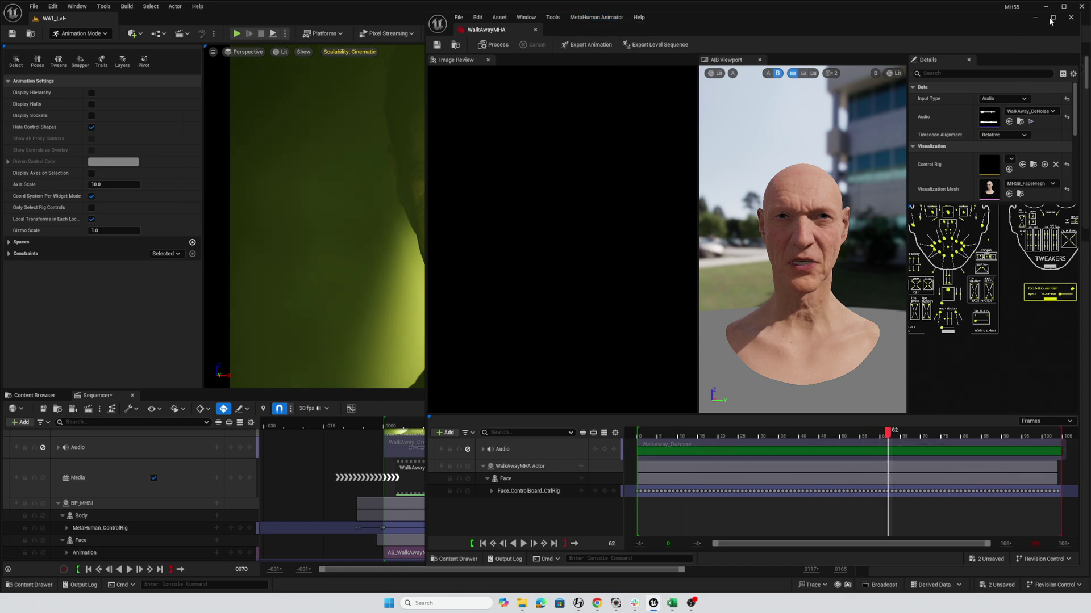
pyautogui.click(1069, 18)
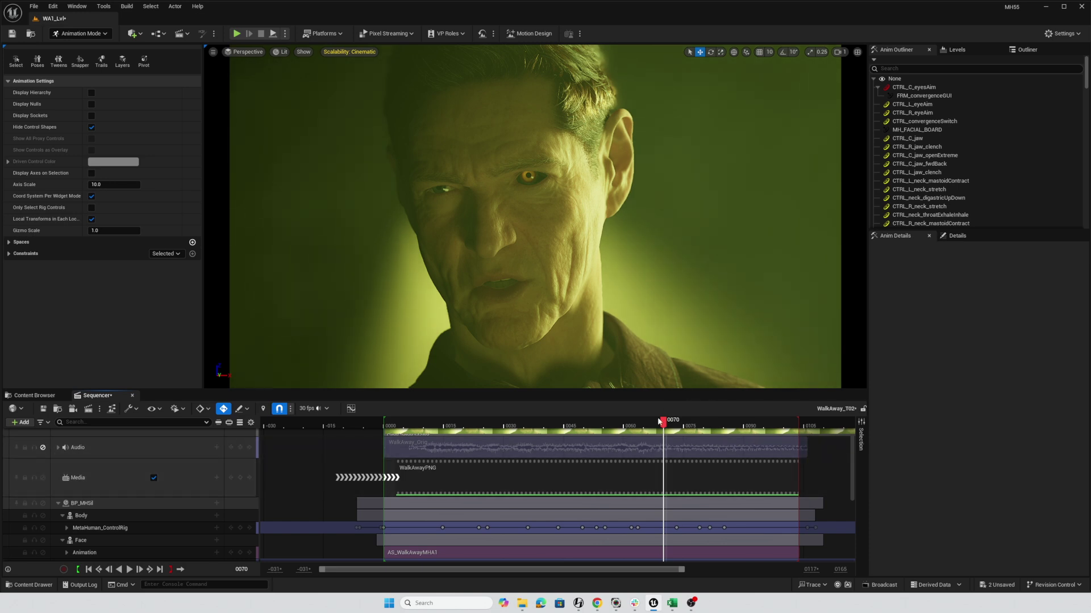
# Step: Compare face expressions between frames 38 and 85, then list the WalkAway folder's assets in the Content Browser
pyautogui.moveTo(663, 430); pyautogui.dragTo(538, 452)
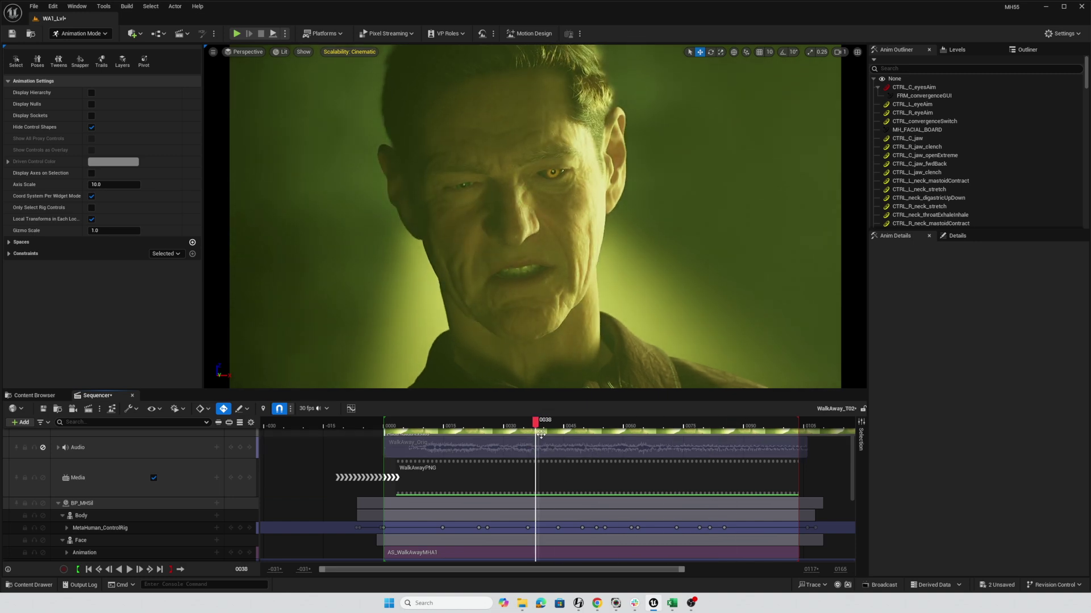
pyautogui.click(583, 425)
pyautogui.moveTo(604, 426); pyautogui.dragTo(628, 434)
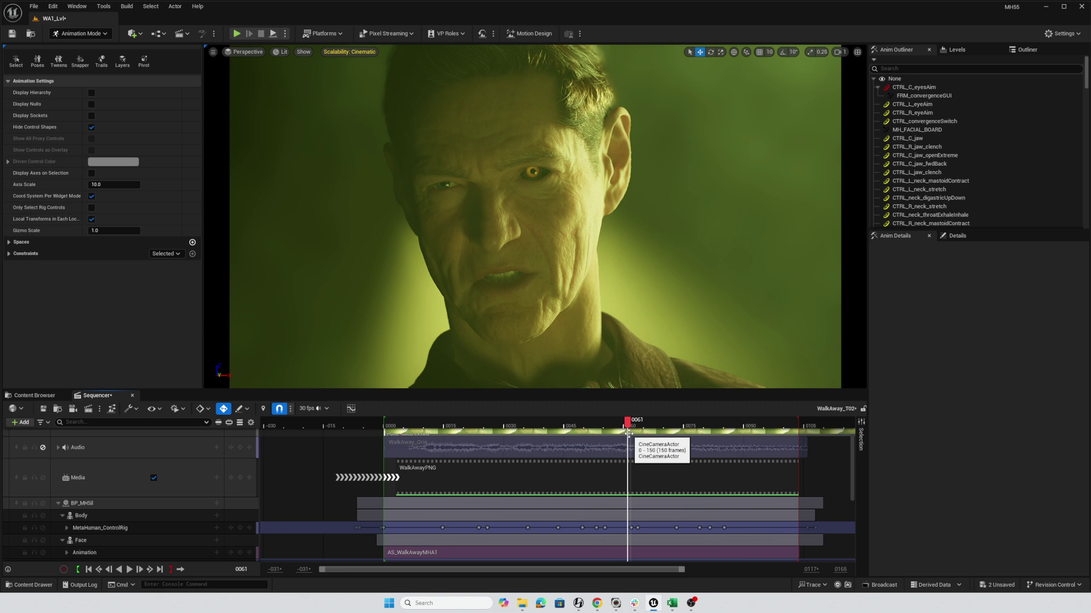
pyautogui.moveTo(629, 423)
pyautogui.mouseDown()
pyautogui.moveTo(701, 427)
pyautogui.moveTo(617, 436)
pyautogui.mouseUp()
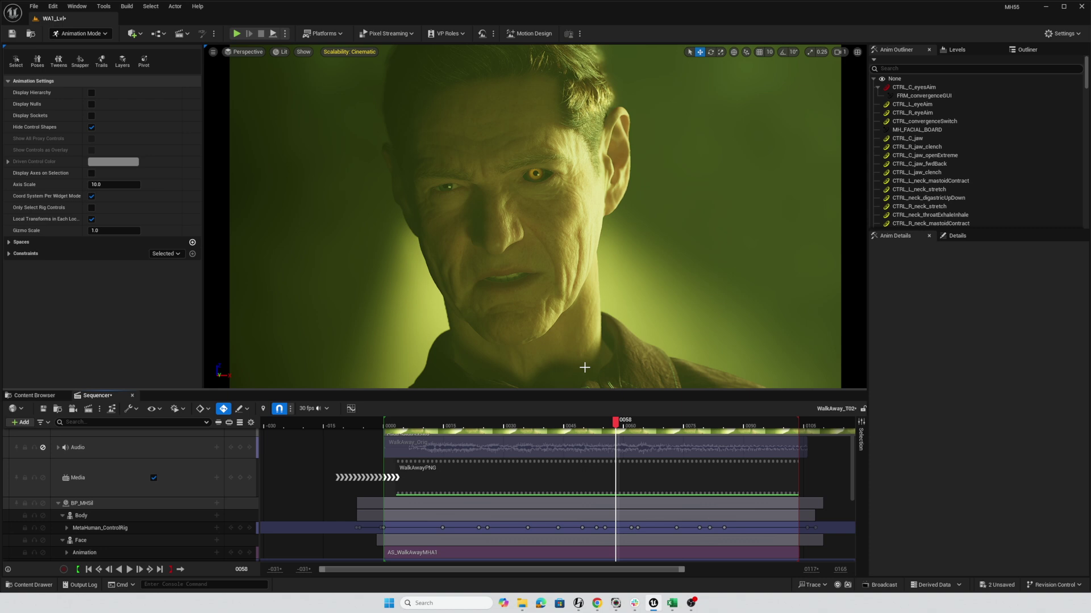
pyautogui.moveTo(615, 427); pyautogui.dragTo(669, 436)
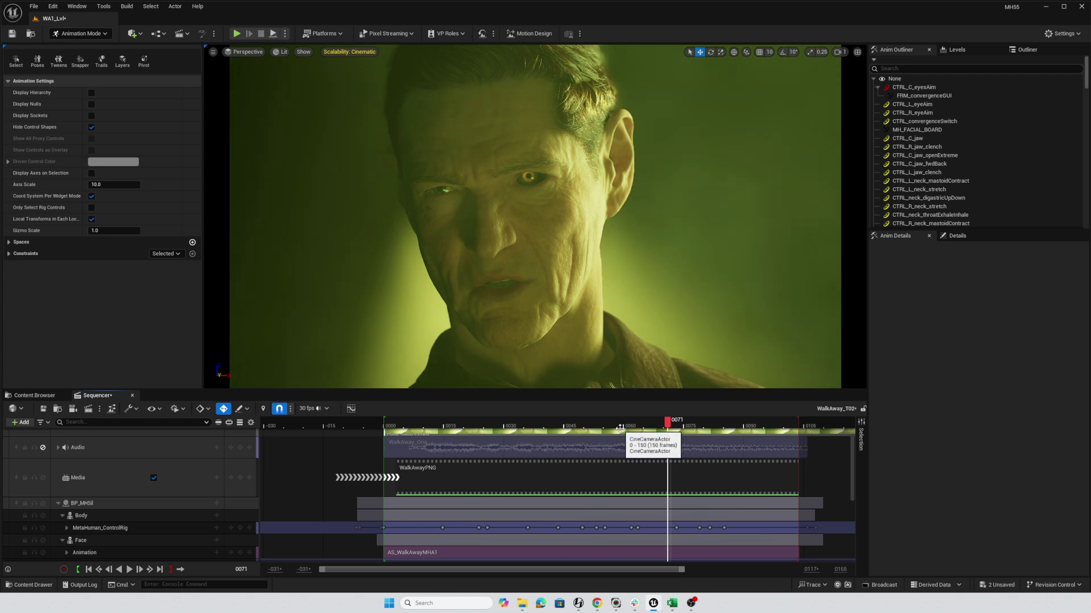
pyautogui.click(34, 395)
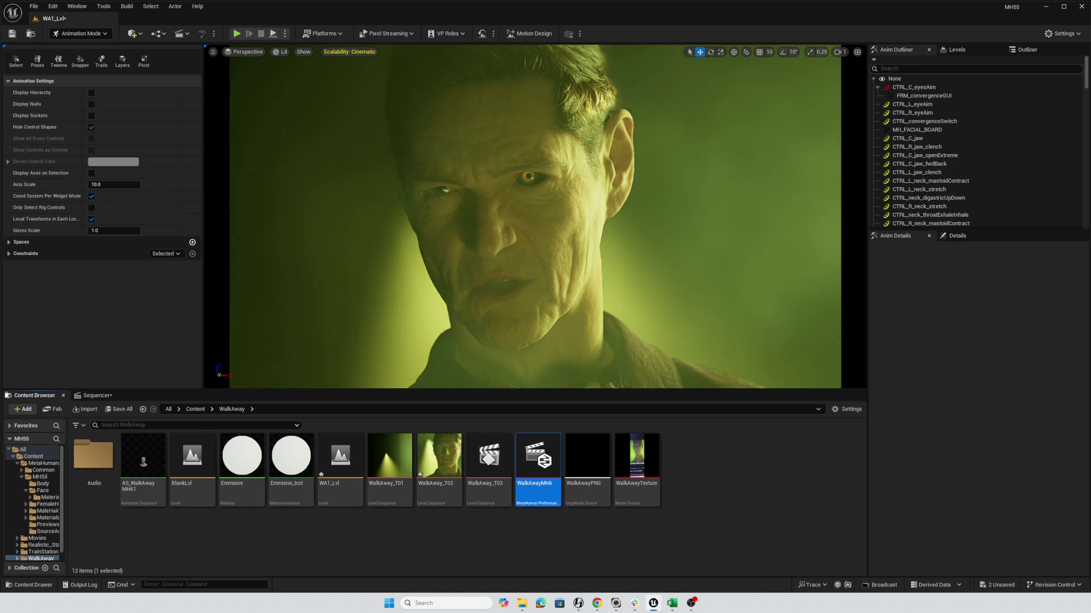
pyautogui.hotkey('alt', 'Tab')
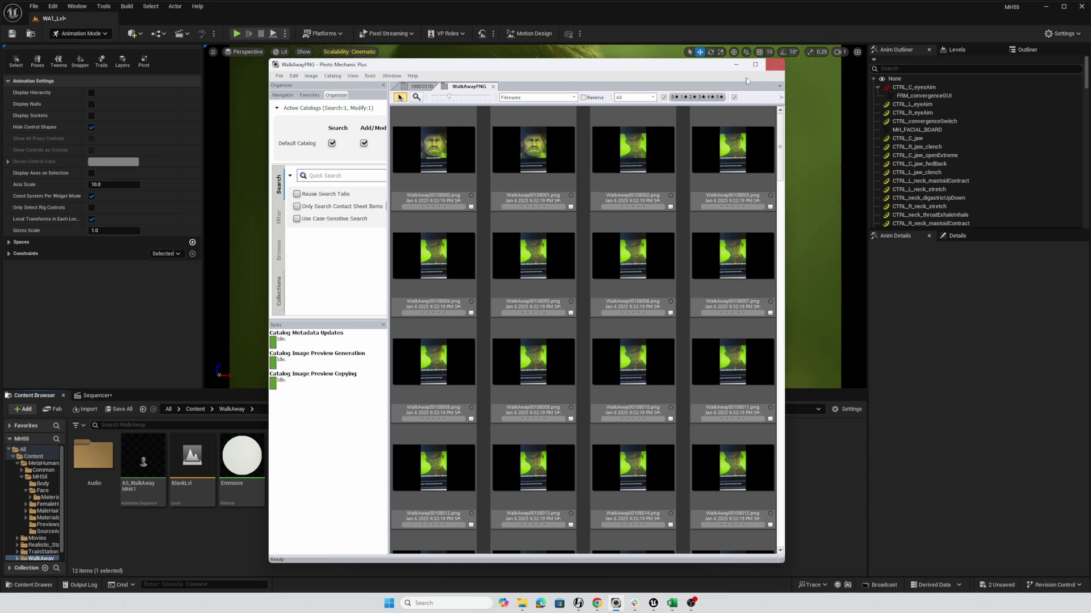
pyautogui.click(736, 64)
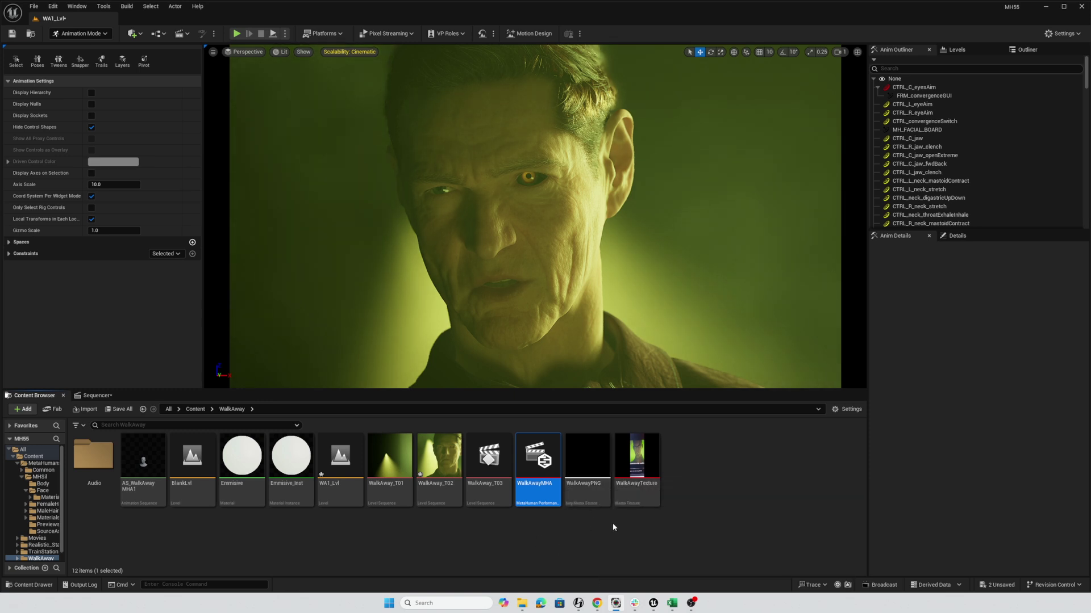
pyautogui.rightClick(714, 465)
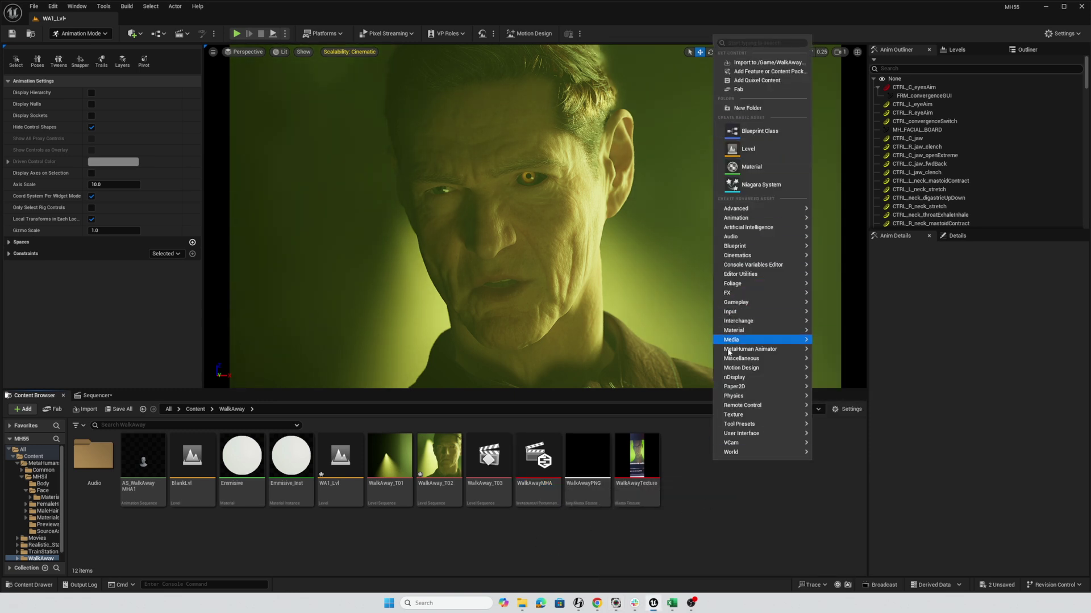
pyautogui.moveTo(731, 341)
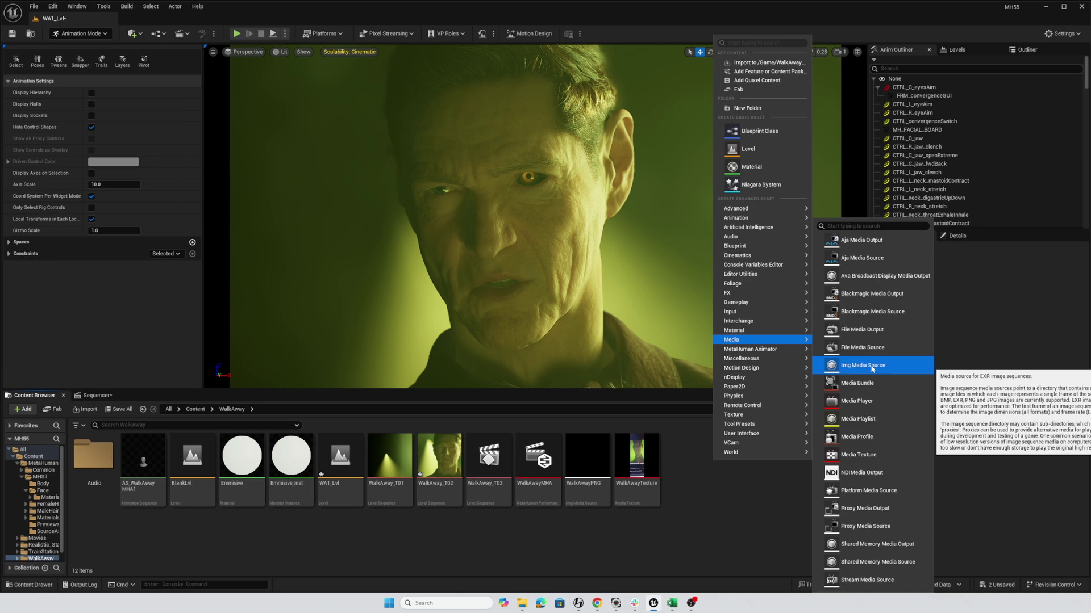
pyautogui.click(737, 486)
pyautogui.doubleClick(581, 472)
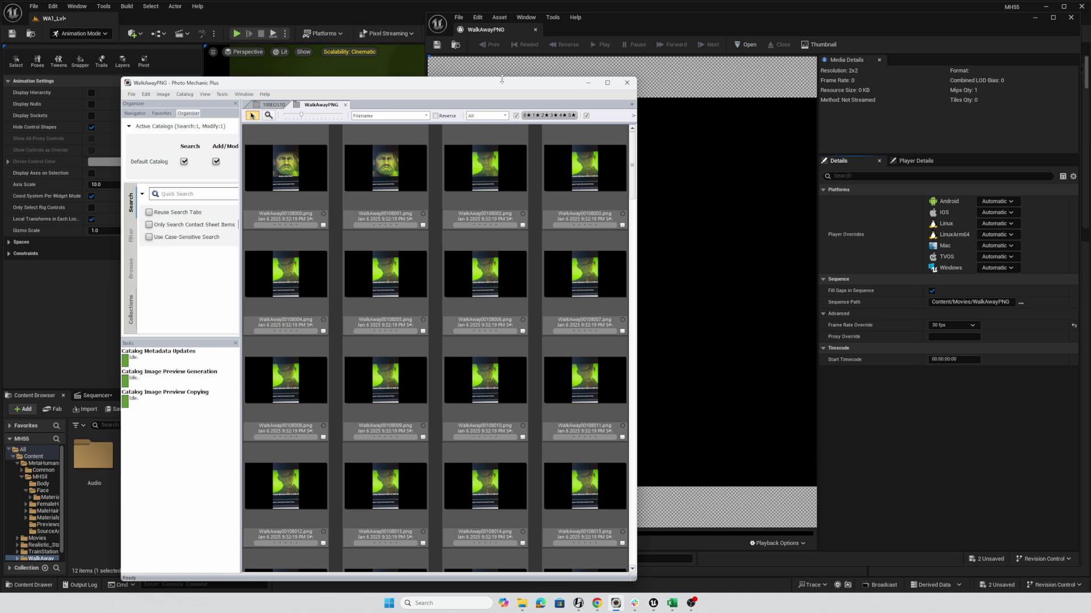
pyautogui.moveTo(523, 85); pyautogui.dragTo(488, 1)
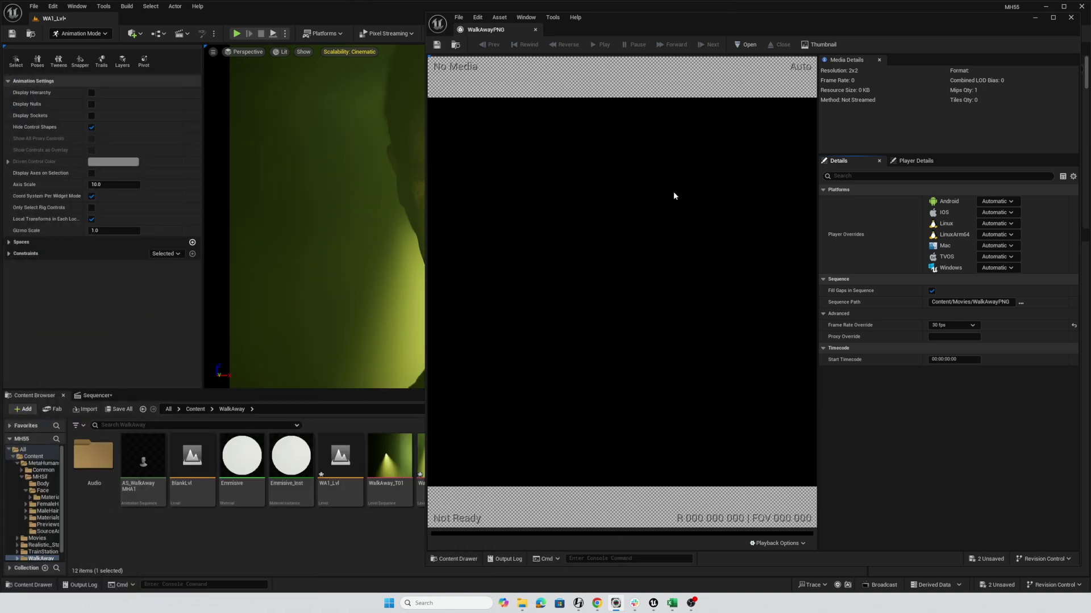
pyautogui.click(1070, 19)
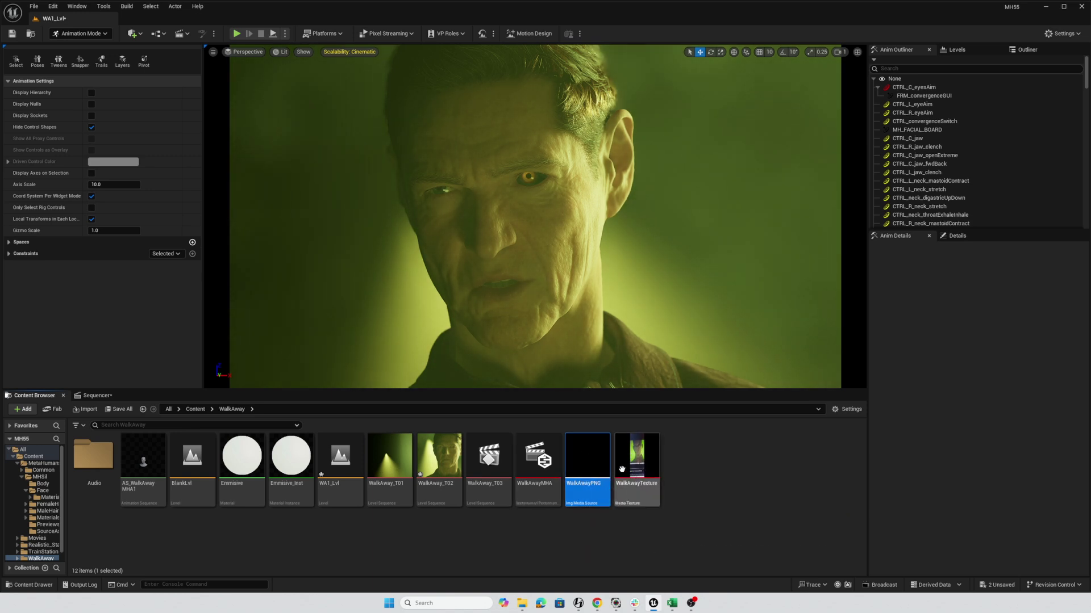
# Step: List the level's 8 actors in the Outliner and open Viewport 2, pulling back to show the whole scene
pyautogui.click(957, 50)
pyautogui.click(1026, 50)
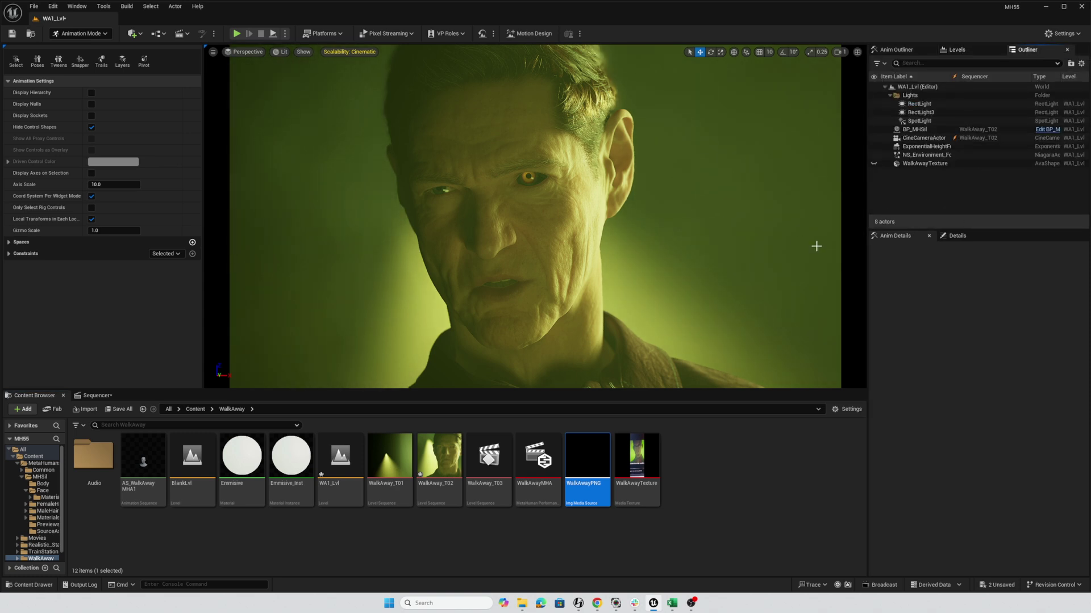
pyautogui.click(76, 6)
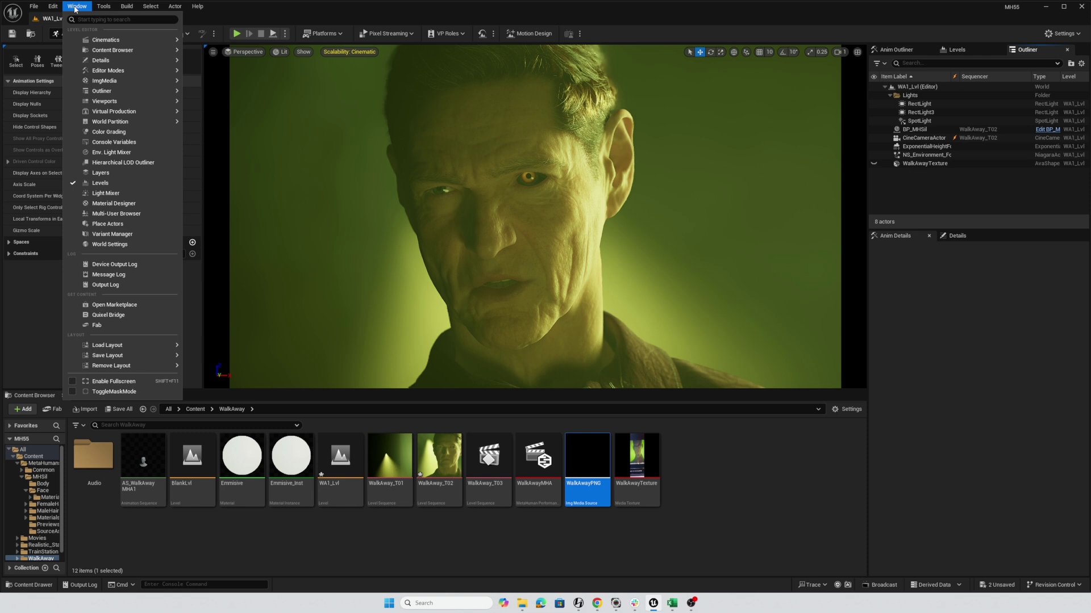
pyautogui.moveTo(114, 101)
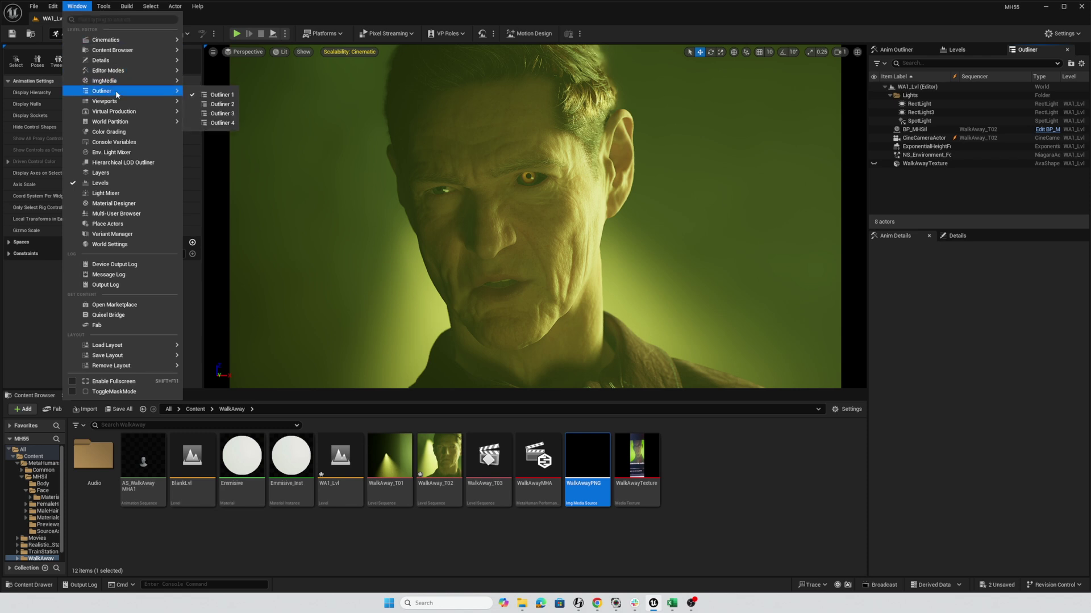
pyautogui.click(216, 115)
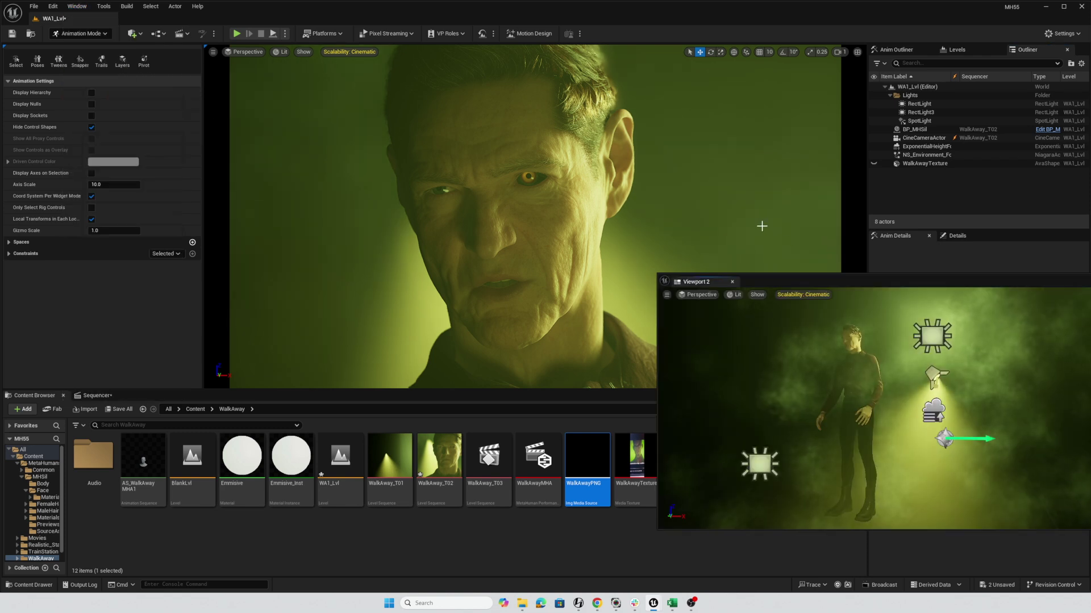
pyautogui.moveTo(934, 438); pyautogui.dragTo(903, 457, button='right')
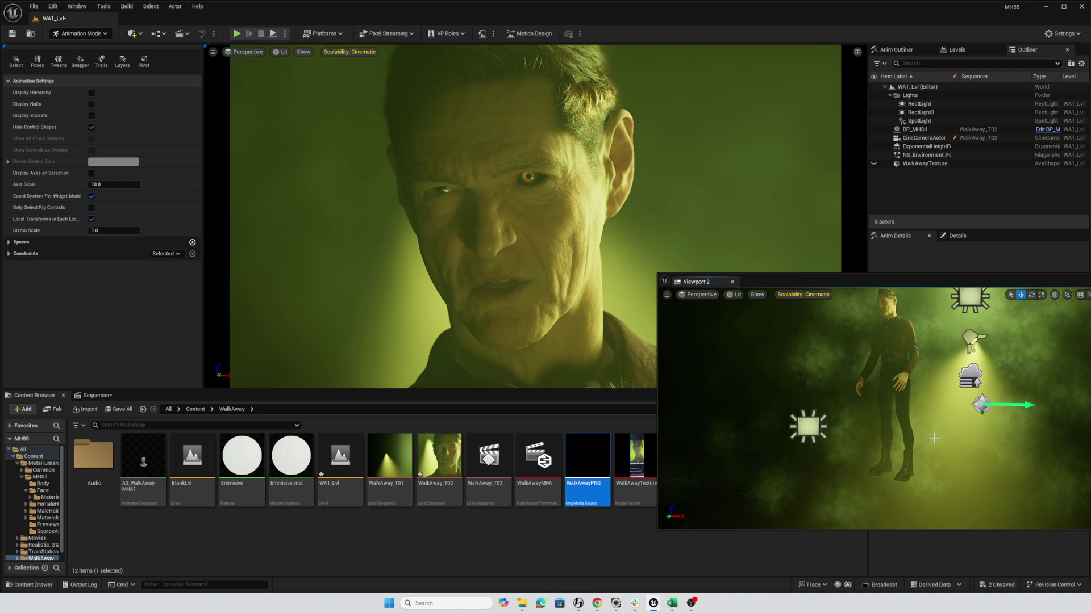
pyautogui.scroll(-5, 920, 405)
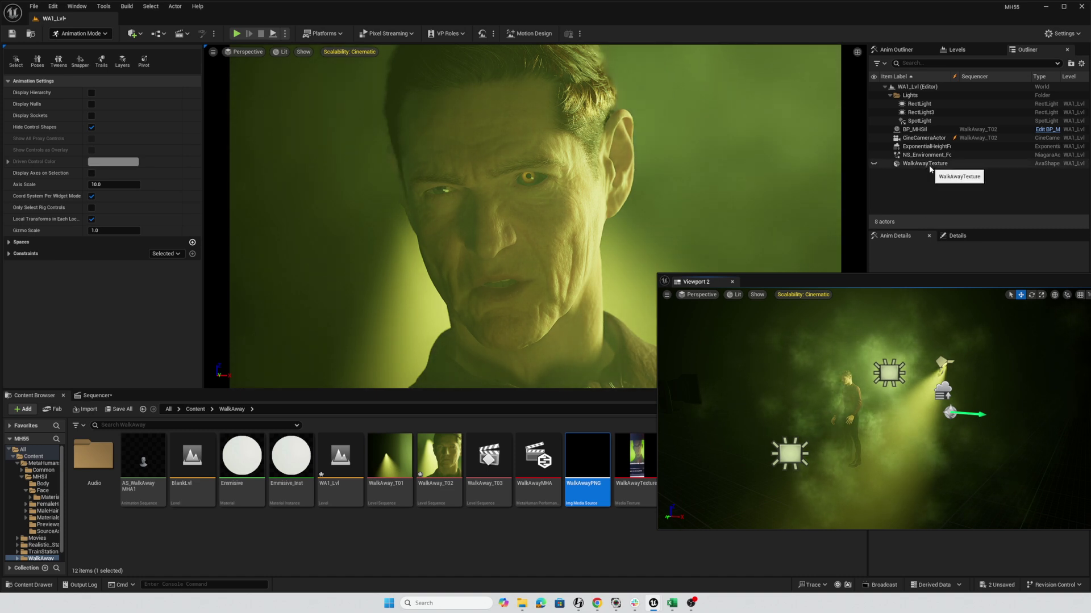
# Step: Show the WalkAwayTexture reference video and inspect the WalkAwayPNG Media section's properties in the Sequencer
pyautogui.click(874, 163)
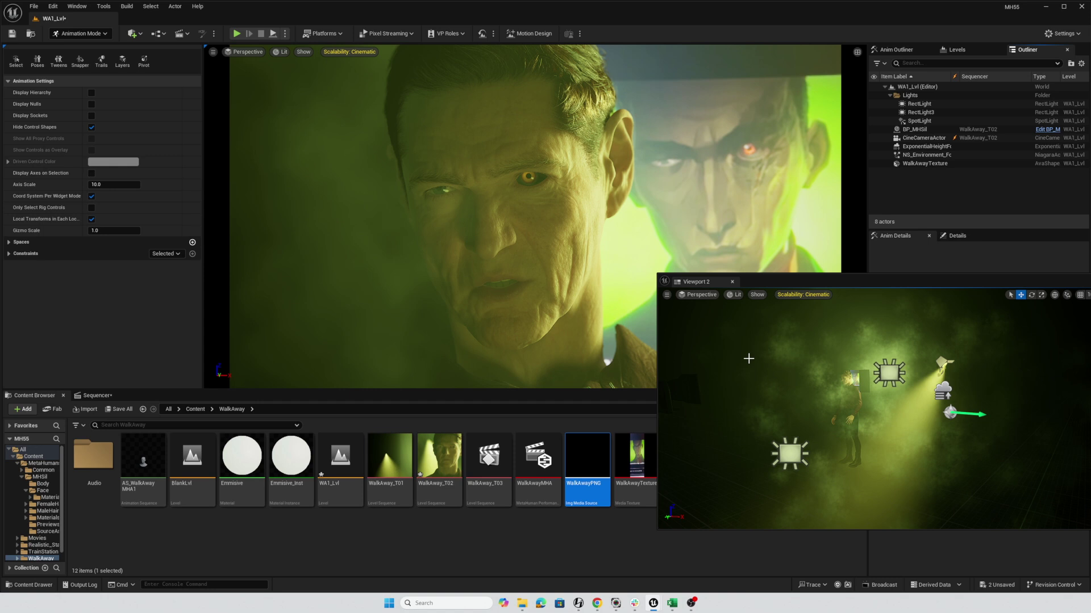
pyautogui.click(95, 395)
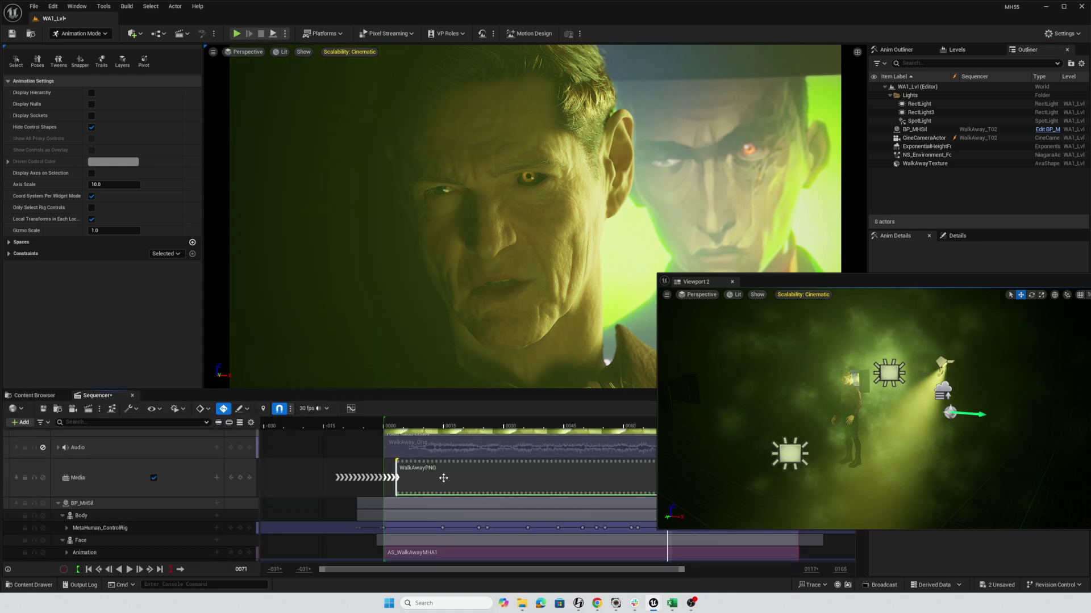
pyautogui.rightClick(447, 476)
pyautogui.moveTo(487, 305)
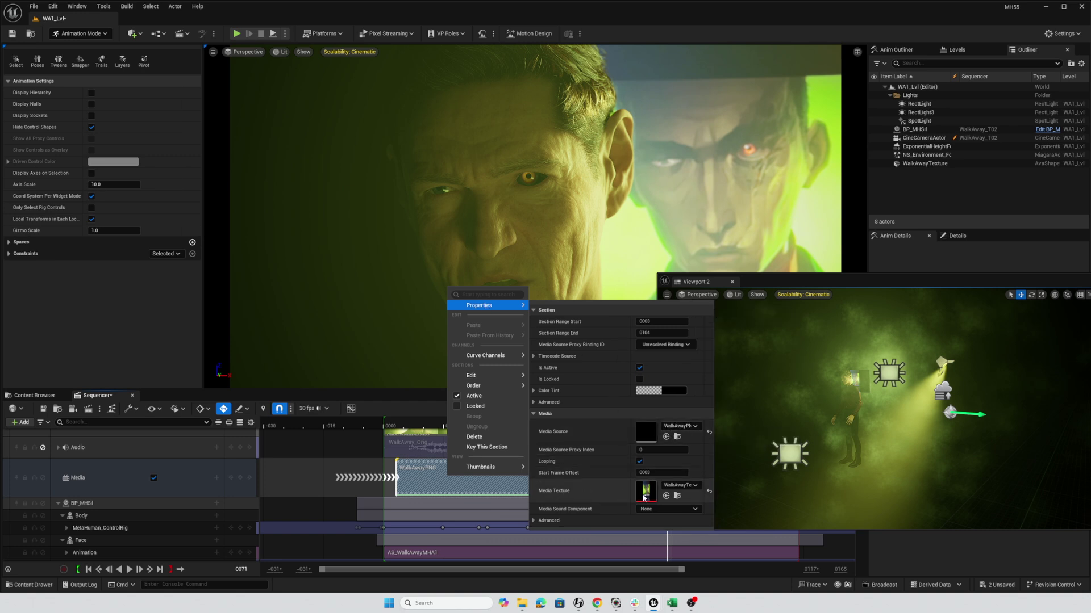
pyautogui.click(498, 440)
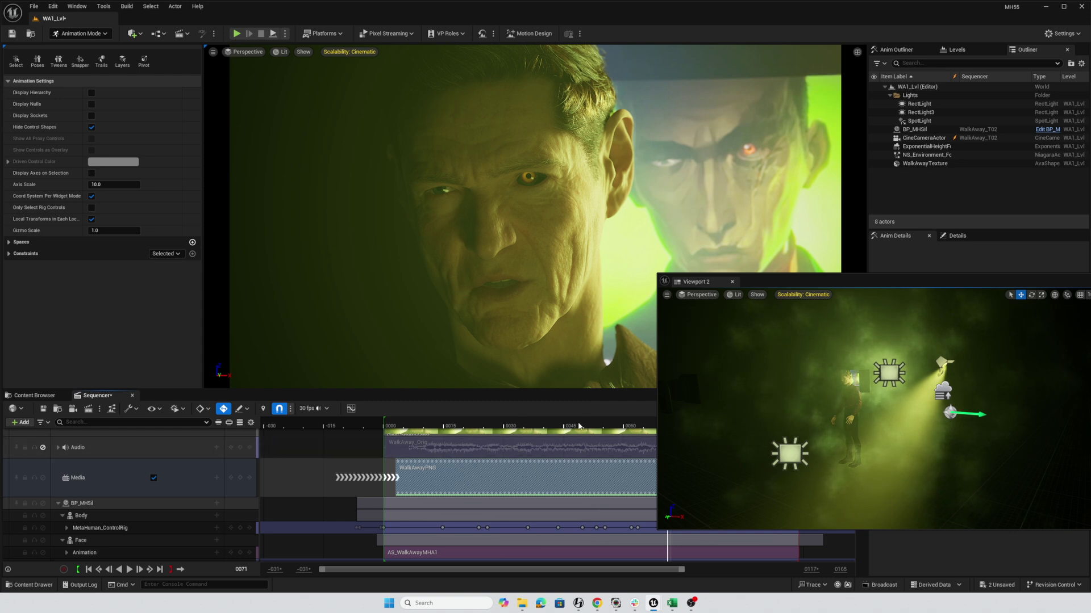
# Step: Review the face animation from frame 50 to about 63 against the reference video
pyautogui.moveTo(580, 426)
pyautogui.mouseDown()
pyautogui.moveTo(499, 426)
pyautogui.moveTo(583, 431)
pyautogui.mouseUp()
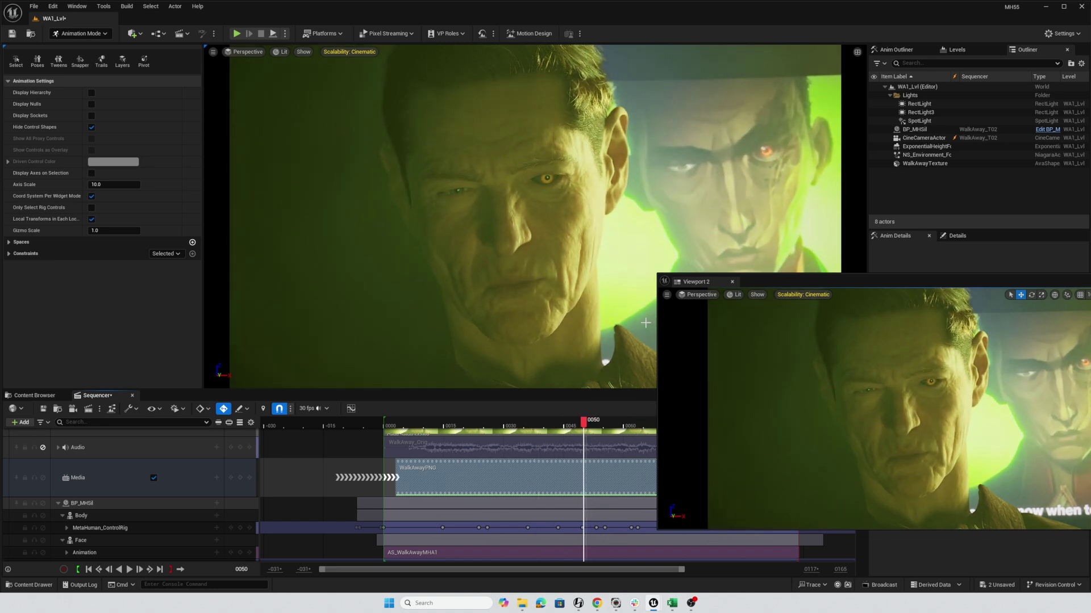
pyautogui.moveTo(590, 427); pyautogui.dragTo(632, 432)
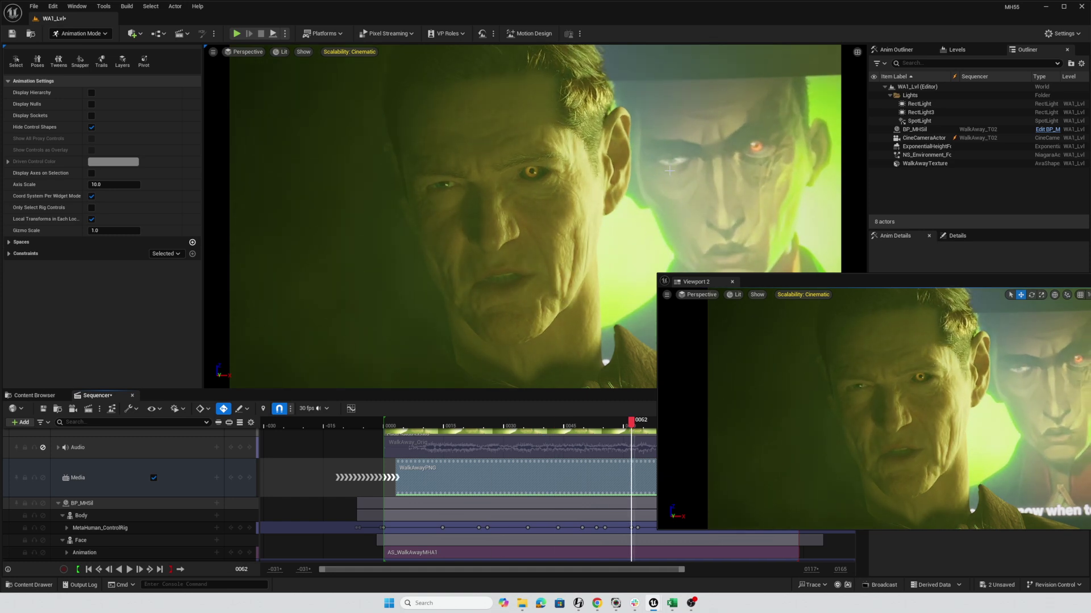
pyautogui.moveTo(630, 421)
pyautogui.mouseDown()
pyautogui.moveTo(628, 431)
pyautogui.moveTo(480, 431)
pyautogui.moveTo(635, 431)
pyautogui.mouseUp()
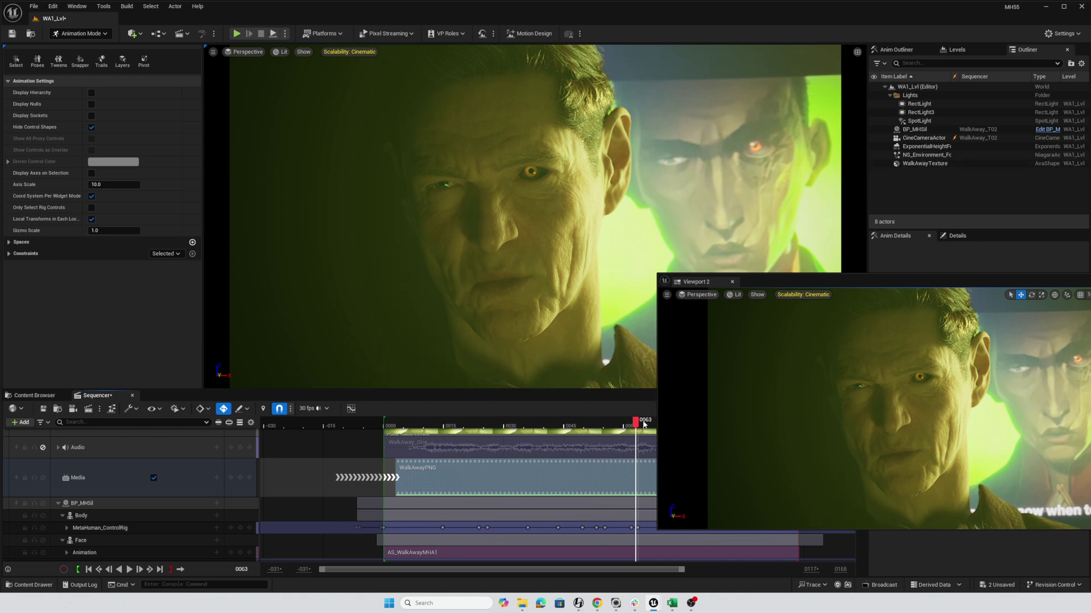
# Step: Expand MetaHuman_ControlRig, filter the tracks by 'head', and expand head_ctrl's rotation channels
pyautogui.moveTo(644, 426); pyautogui.dragTo(619, 424)
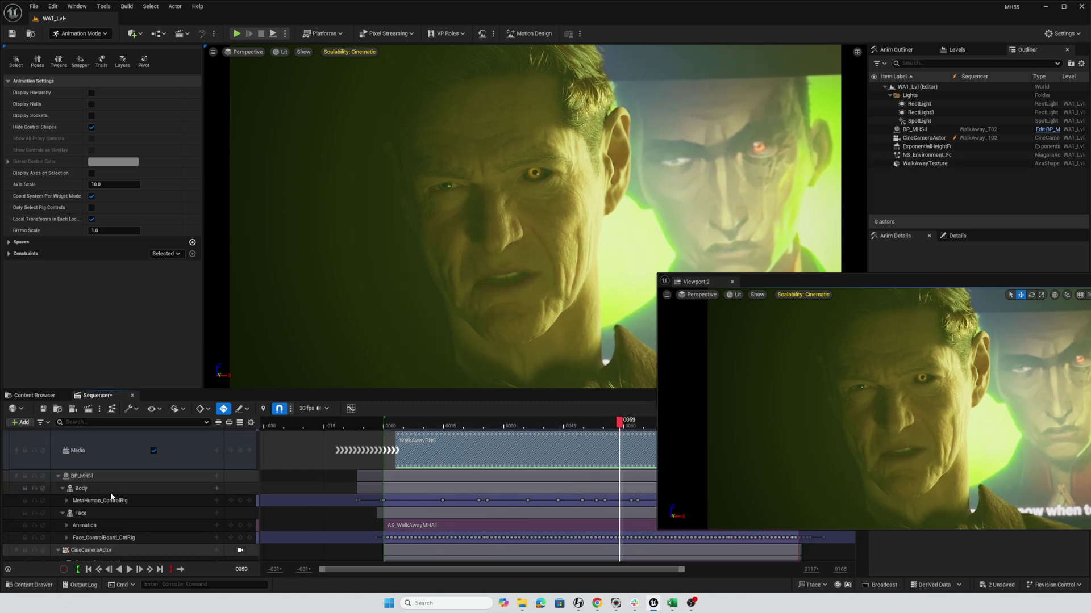
pyautogui.scroll(-1, 110, 493)
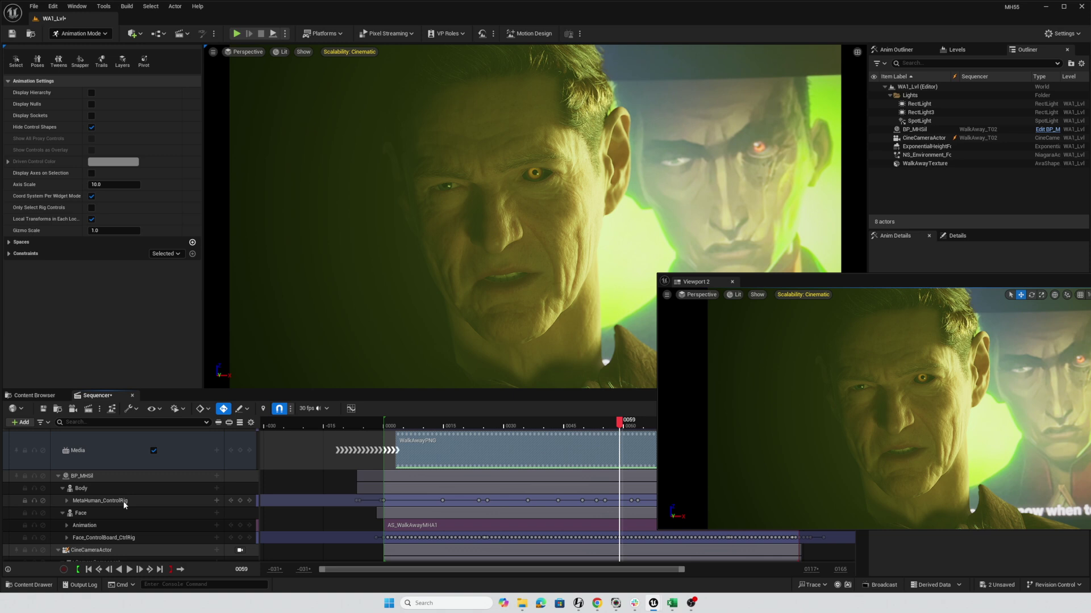
pyautogui.click(66, 501)
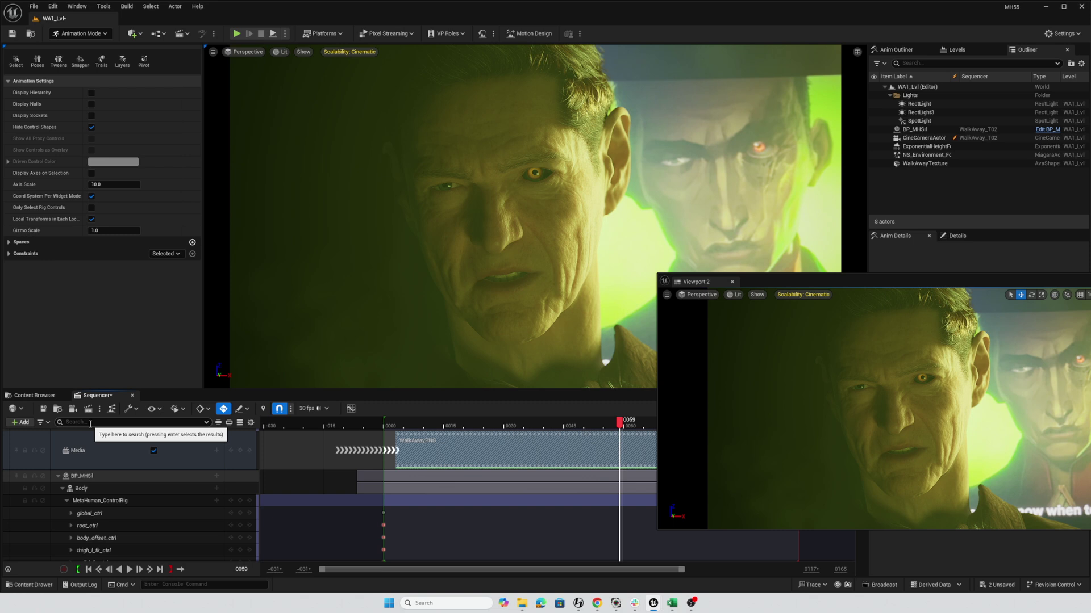
pyautogui.click(93, 422)
pyautogui.write('head')
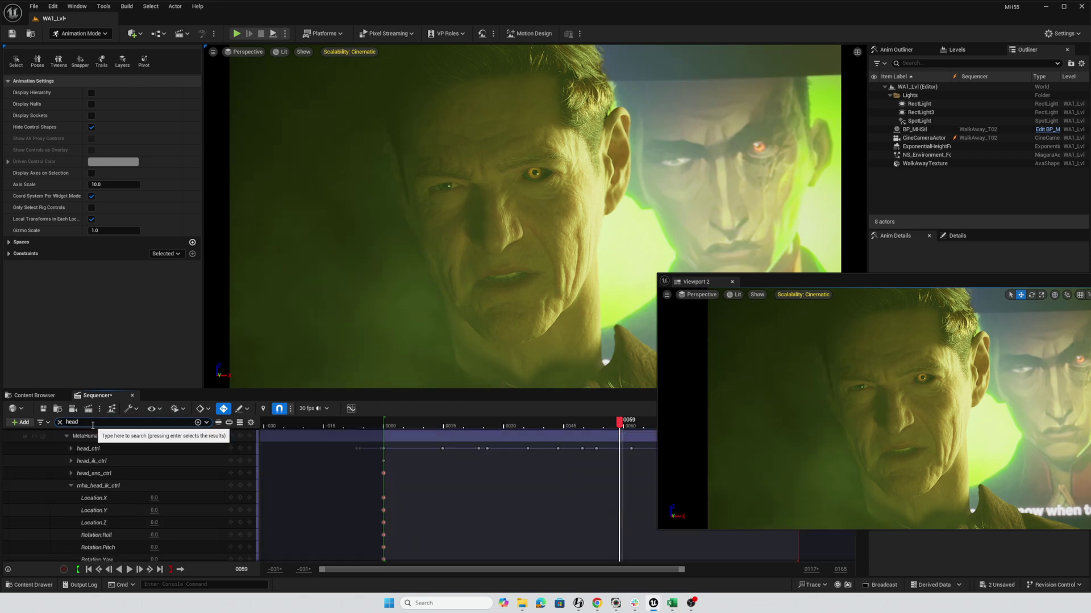
pyautogui.click(70, 449)
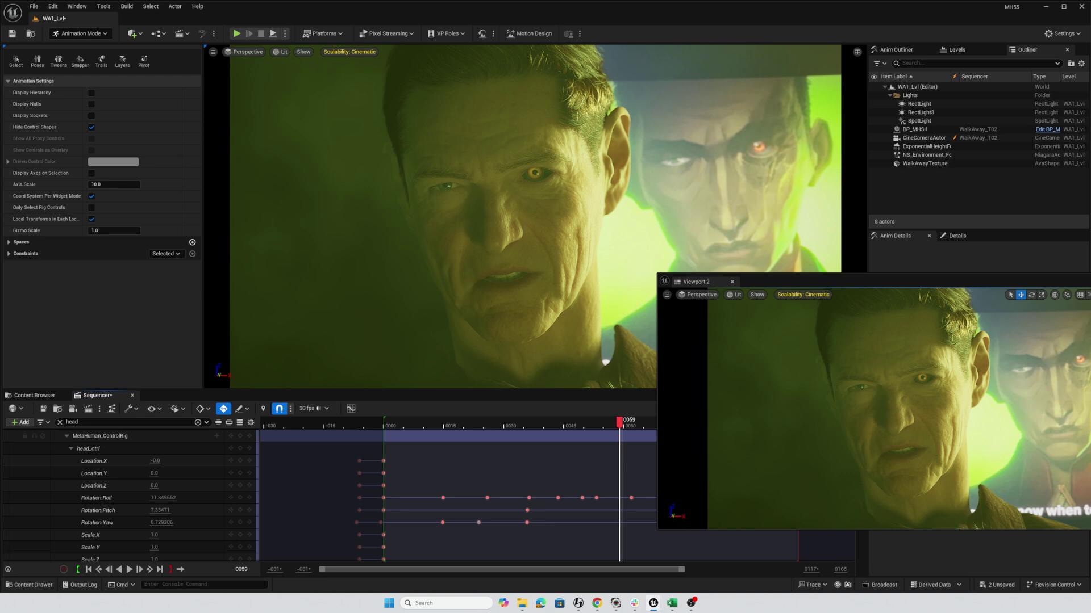
# Step: Close the second viewport and scrub the head motion from frame 17 to 96, settling near 50
pyautogui.click(732, 282)
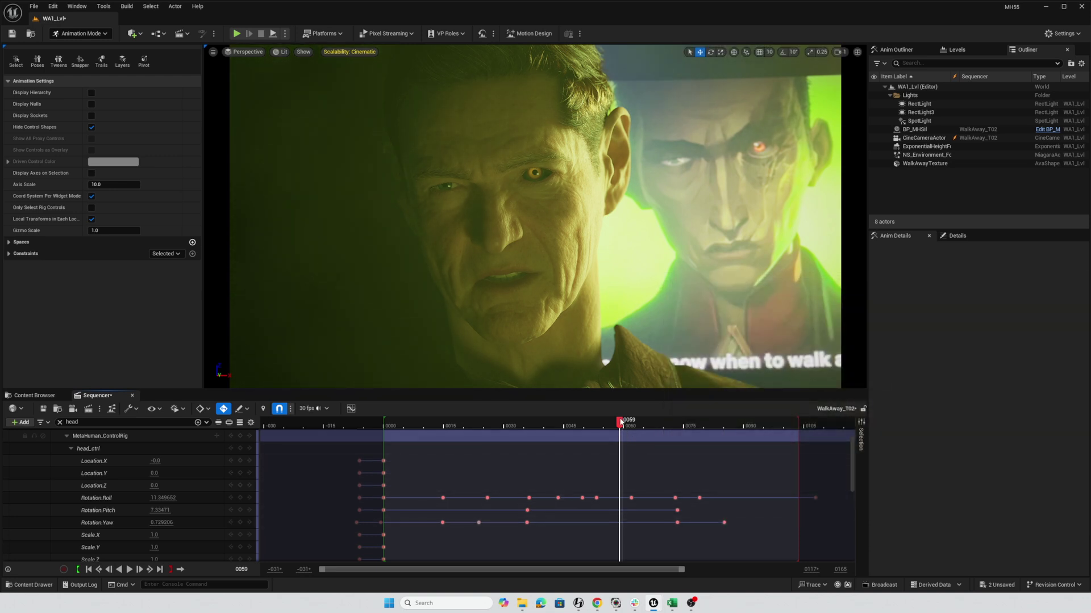
pyautogui.click(451, 425)
pyautogui.moveTo(438, 438); pyautogui.dragTo(600, 484)
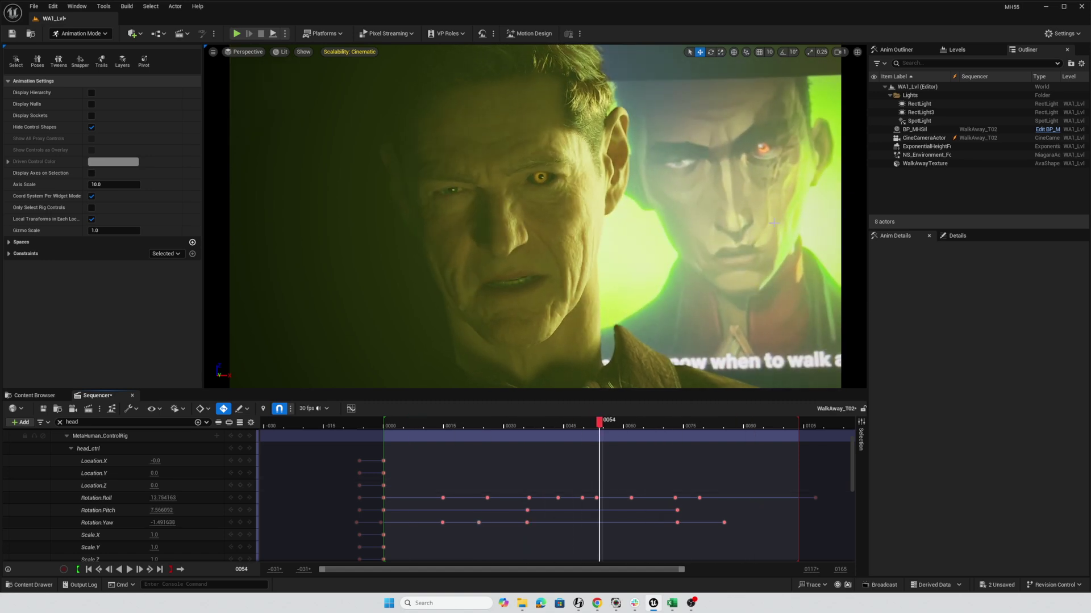
pyautogui.moveTo(600, 426)
pyautogui.mouseDown()
pyautogui.moveTo(553, 425)
pyautogui.moveTo(587, 430)
pyautogui.mouseUp()
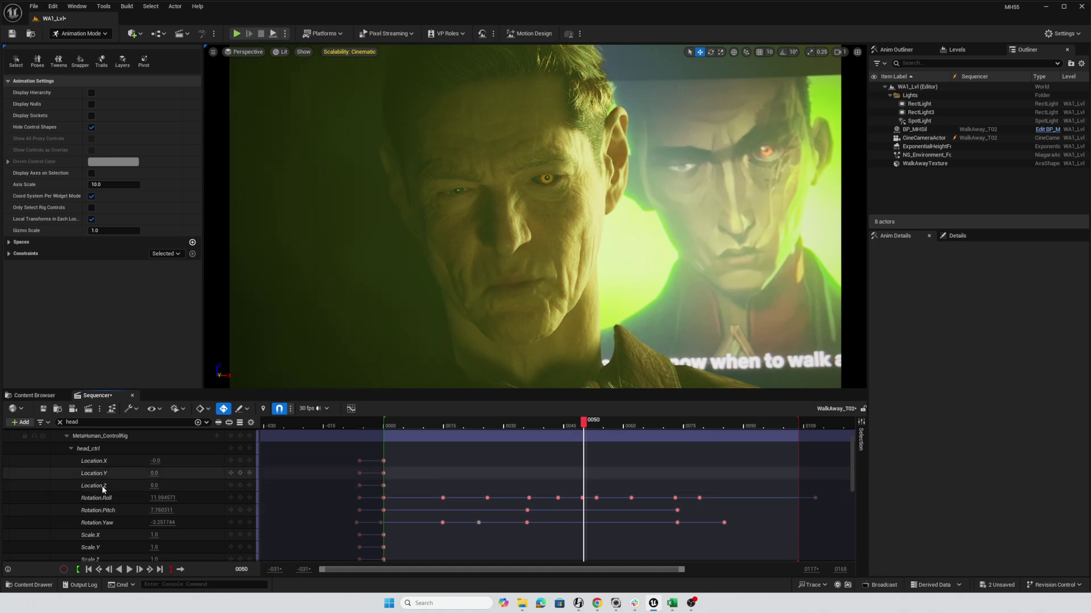
pyautogui.click(66, 437)
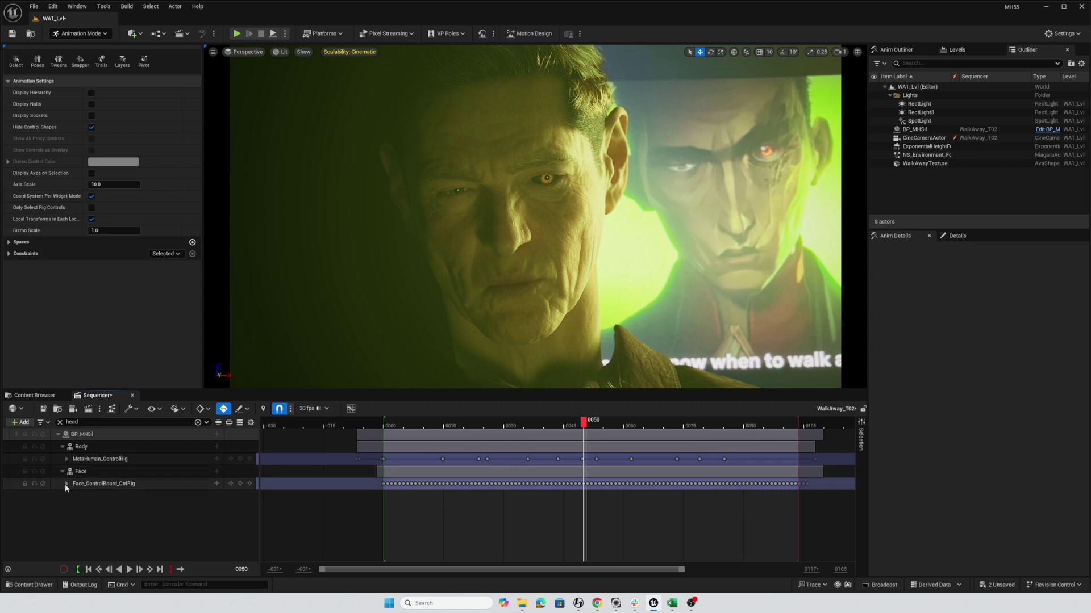
pyautogui.click(59, 422)
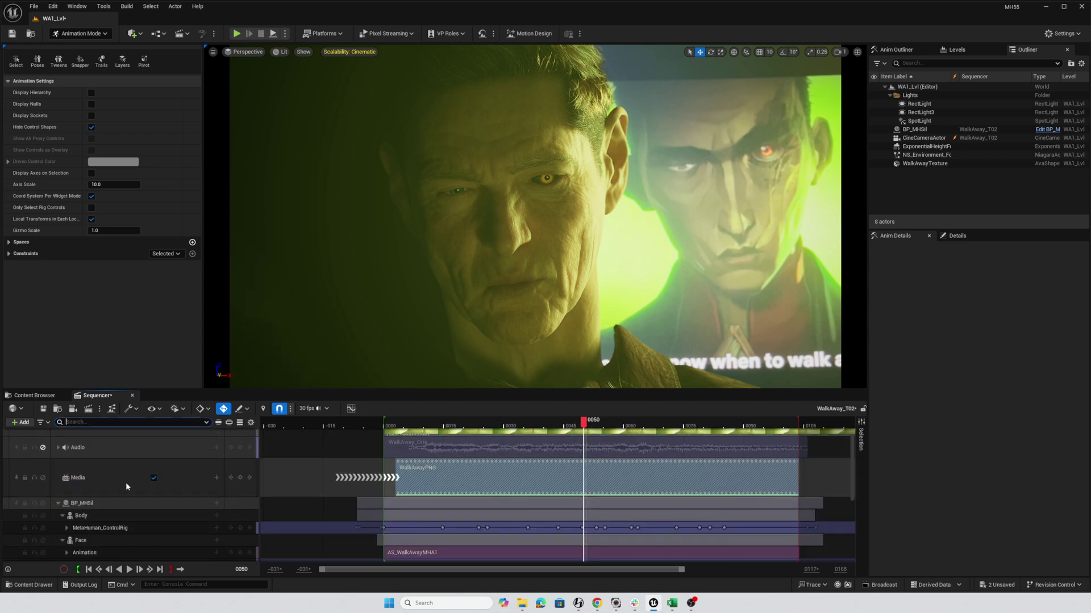
pyautogui.scroll(-1, 126, 486)
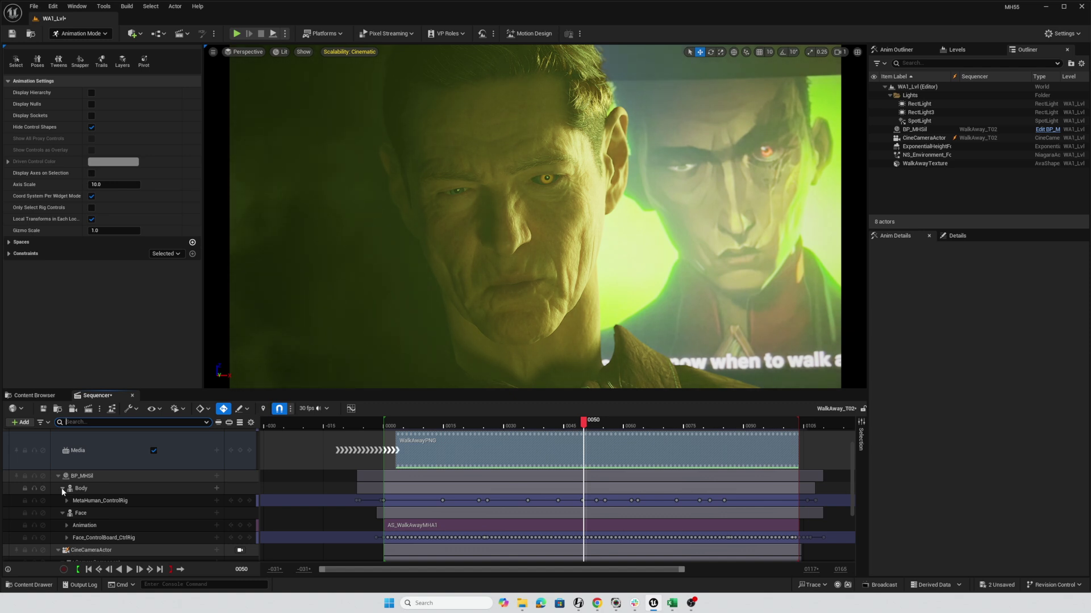
pyautogui.click(43, 538)
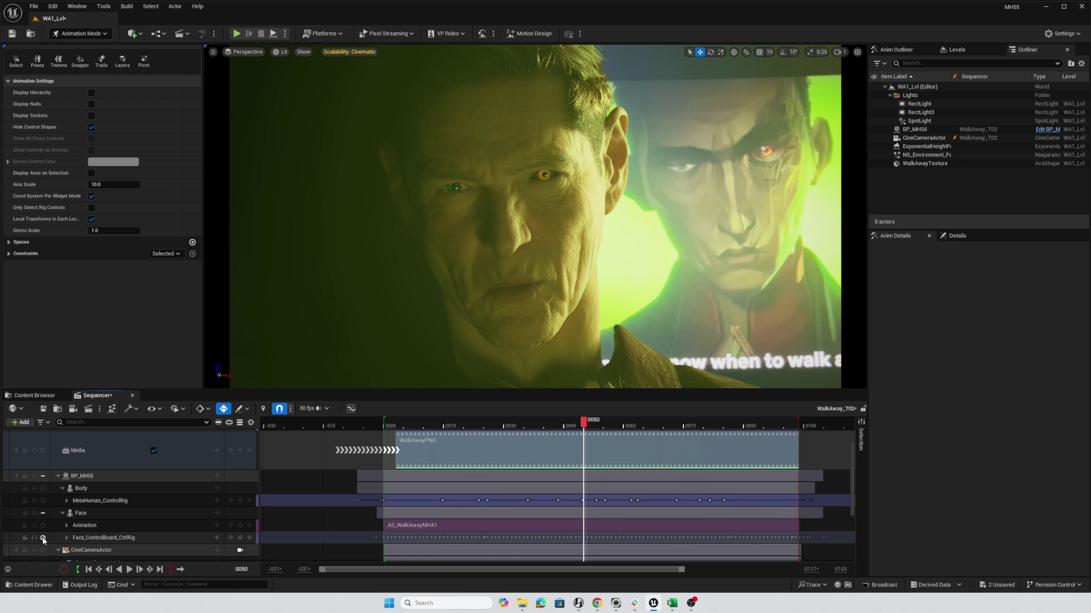
pyautogui.moveTo(584, 428); pyautogui.dragTo(703, 437)
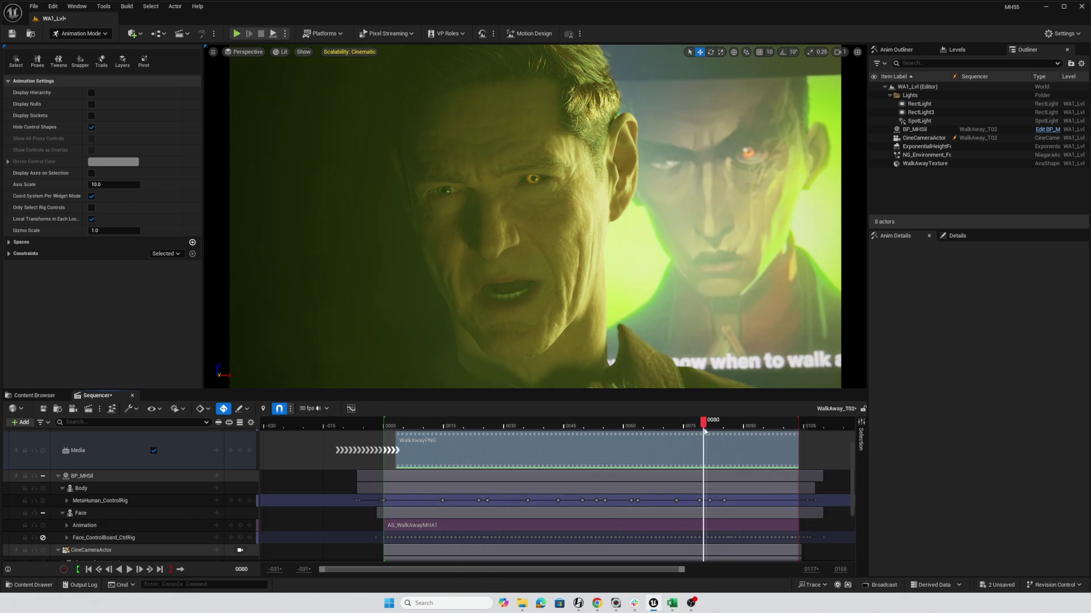
pyautogui.moveTo(713, 449); pyautogui.dragTo(635, 451)
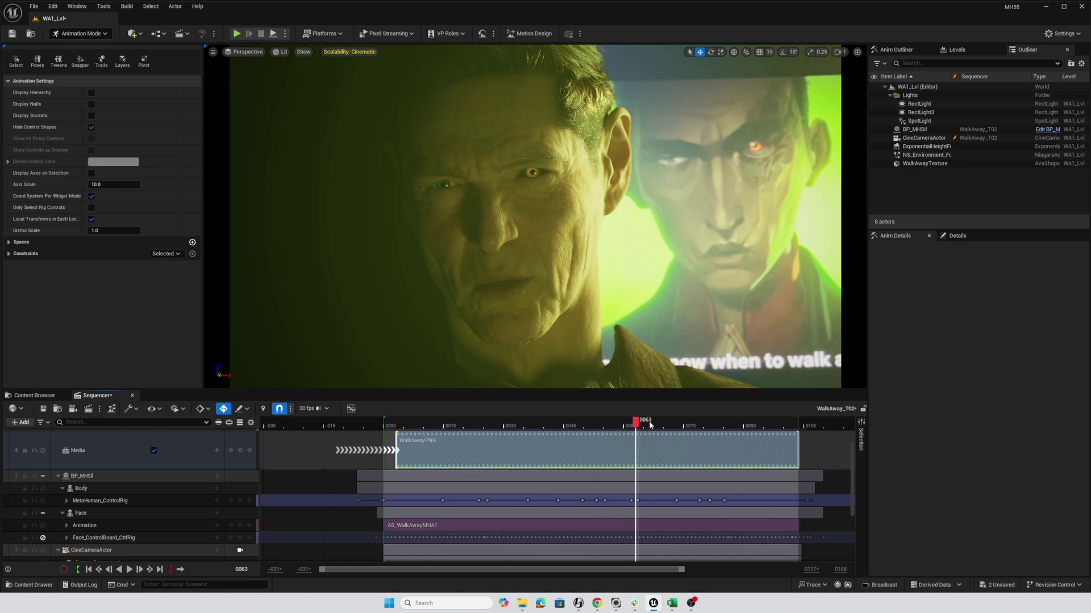
pyautogui.moveTo(635, 423)
pyautogui.mouseDown()
pyautogui.moveTo(548, 423)
pyautogui.moveTo(645, 424)
pyautogui.moveTo(635, 423)
pyautogui.mouseUp()
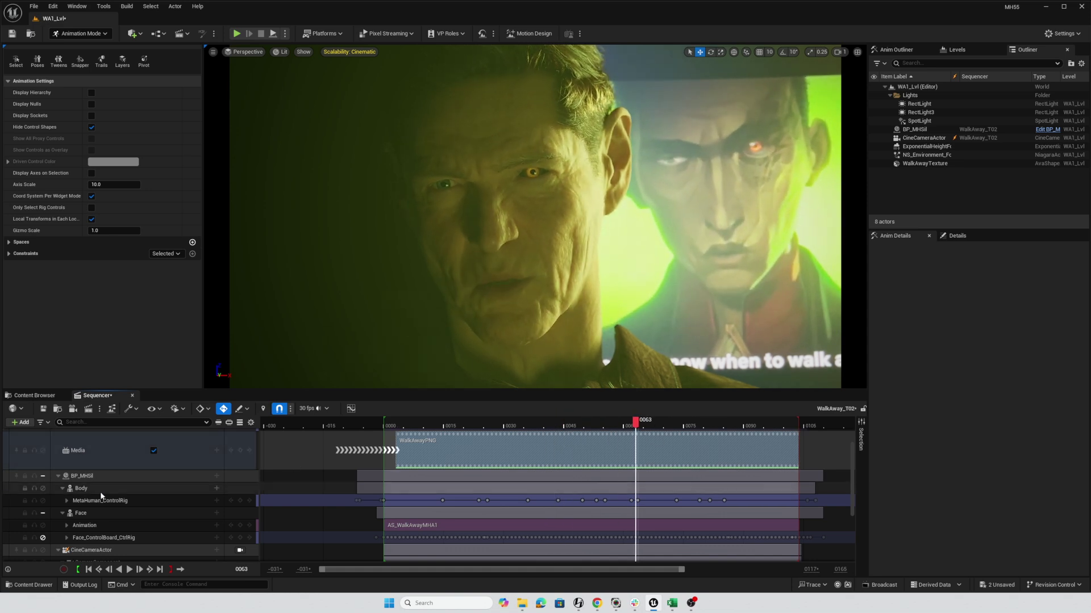
pyautogui.click(43, 501)
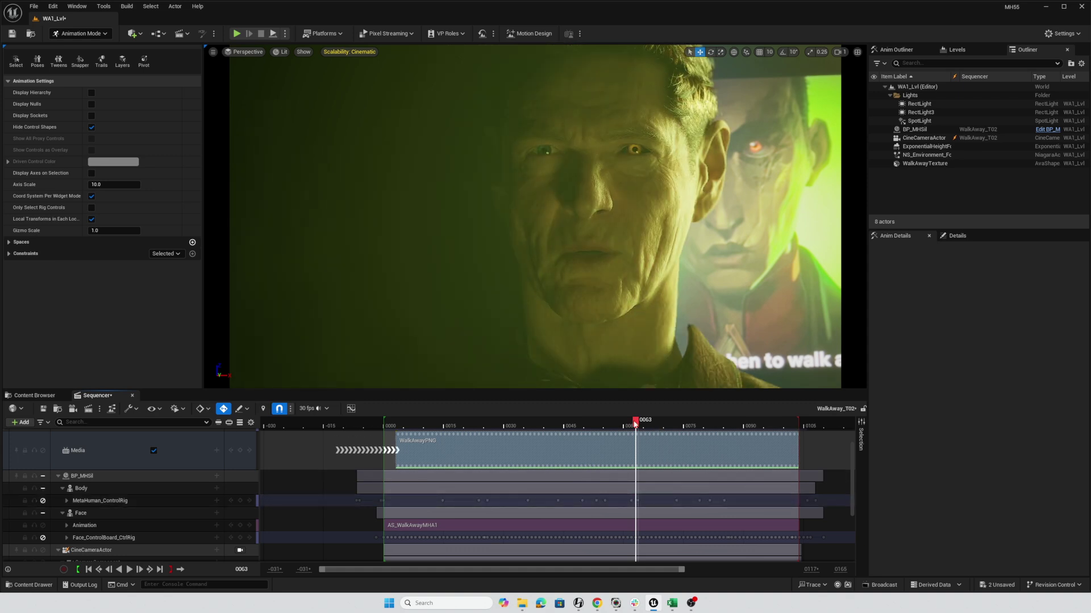
pyautogui.moveTo(635, 423); pyautogui.dragTo(576, 448)
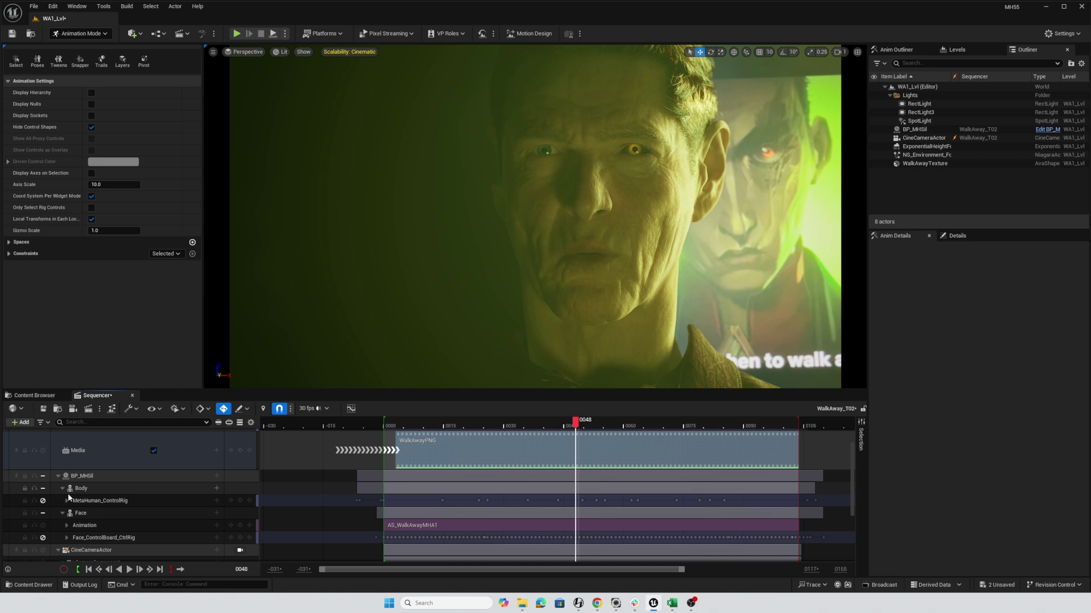
pyautogui.click(42, 500)
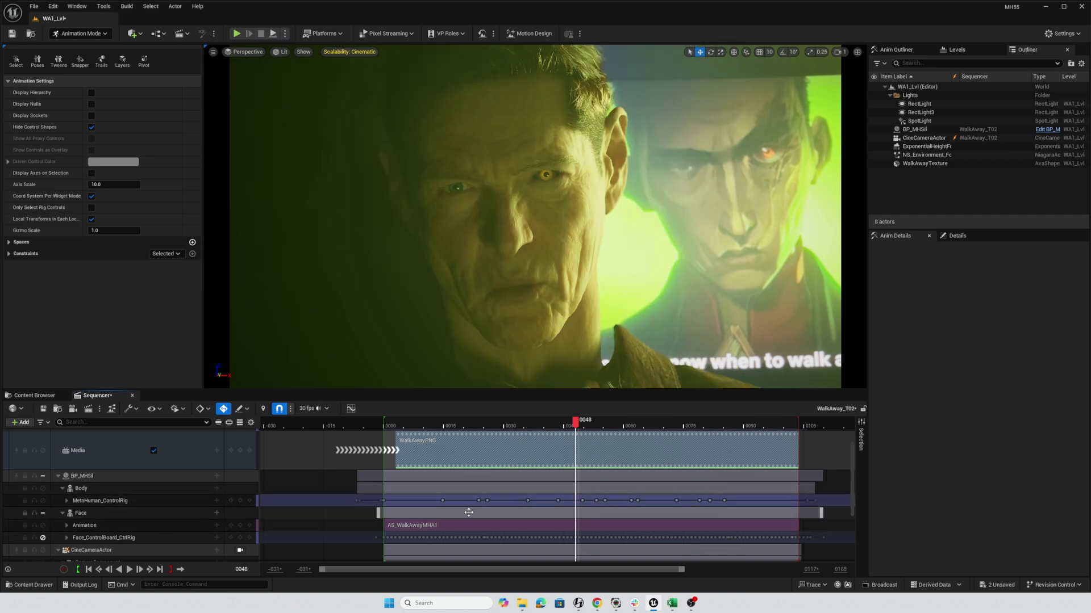
pyautogui.moveTo(580, 426); pyautogui.dragTo(731, 442)
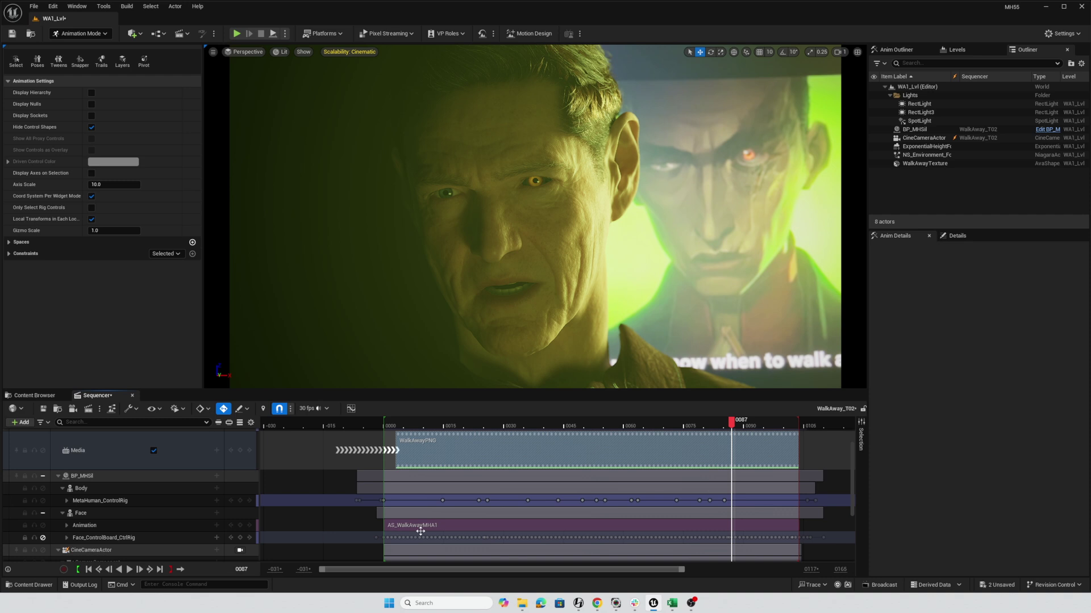
# Step: At frame 38, bake the Face track's animation to Face_ControlBoard_CtrlRig
pyautogui.click(754, 444)
pyautogui.moveTo(731, 424); pyautogui.dragTo(536, 423)
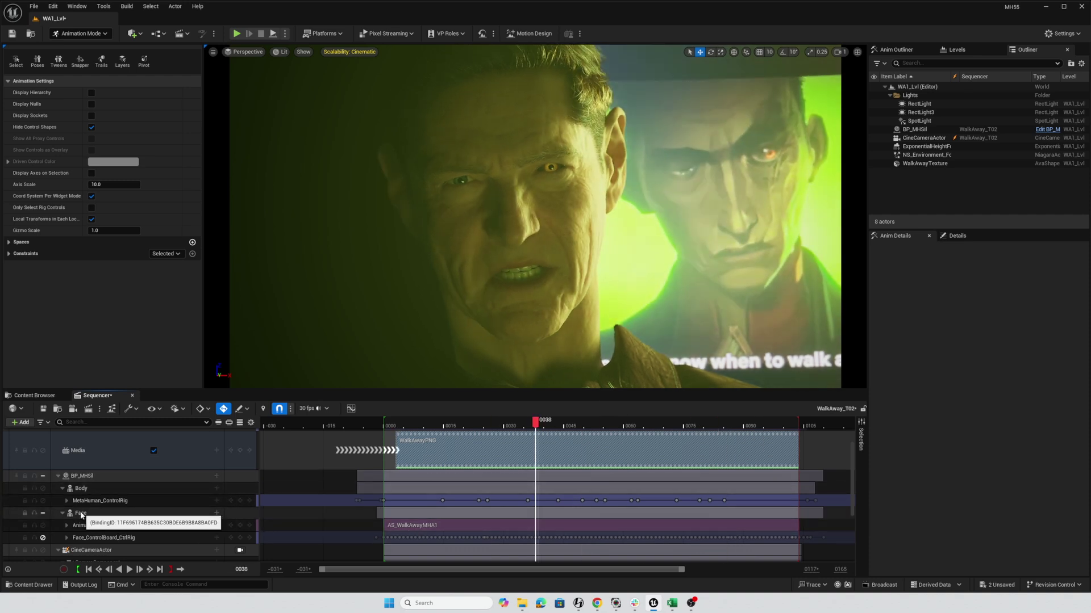
pyautogui.rightClick(81, 514)
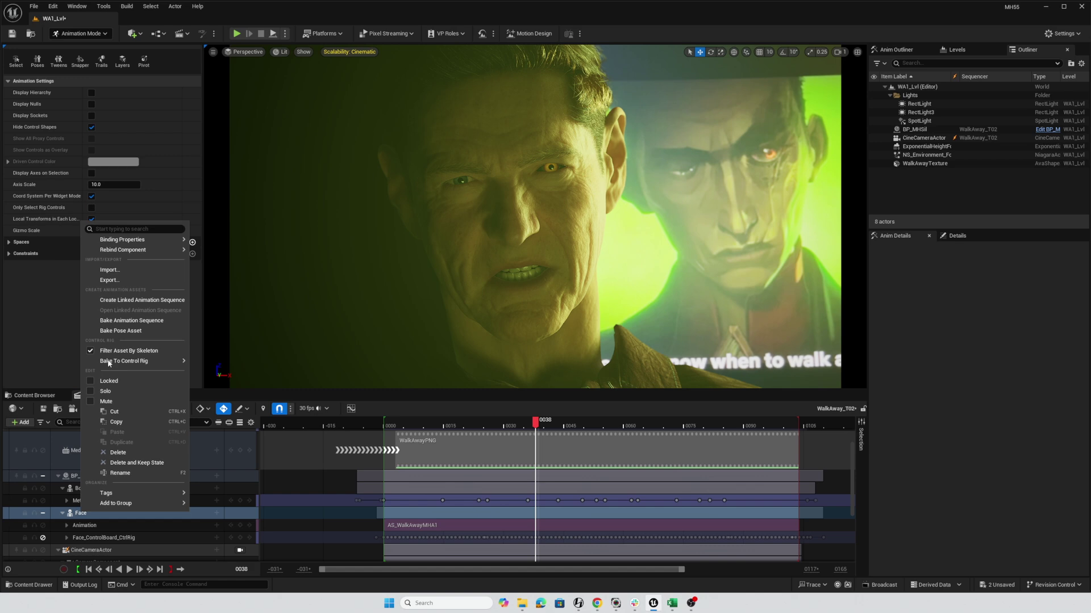
pyautogui.moveTo(120, 363)
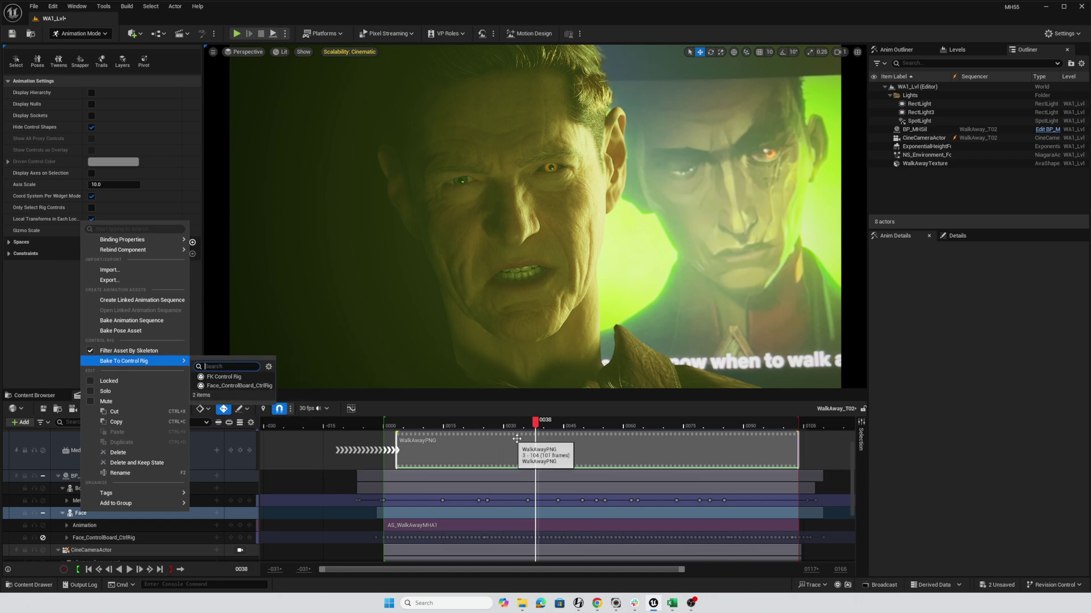
pyautogui.click(226, 387)
# Step: Scrub the shot to check the baked keys, then select the Face_ControlBoard_CtrlRig track at frame 17
pyautogui.moveTo(423, 436); pyautogui.dragTo(536, 436)
pyautogui.click(896, 198)
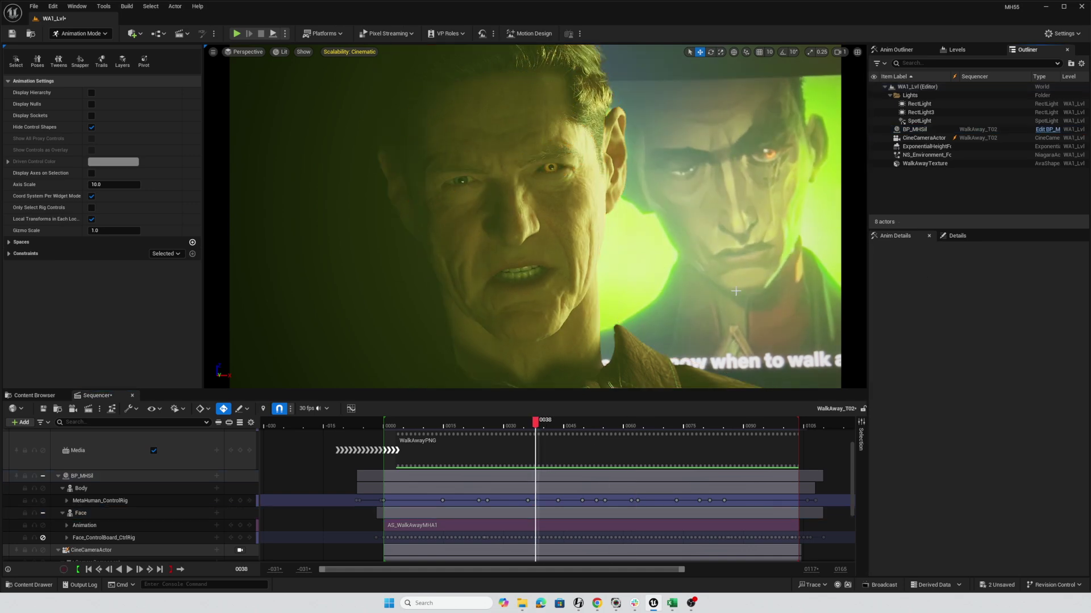
pyautogui.click(409, 457)
pyautogui.click(91, 540)
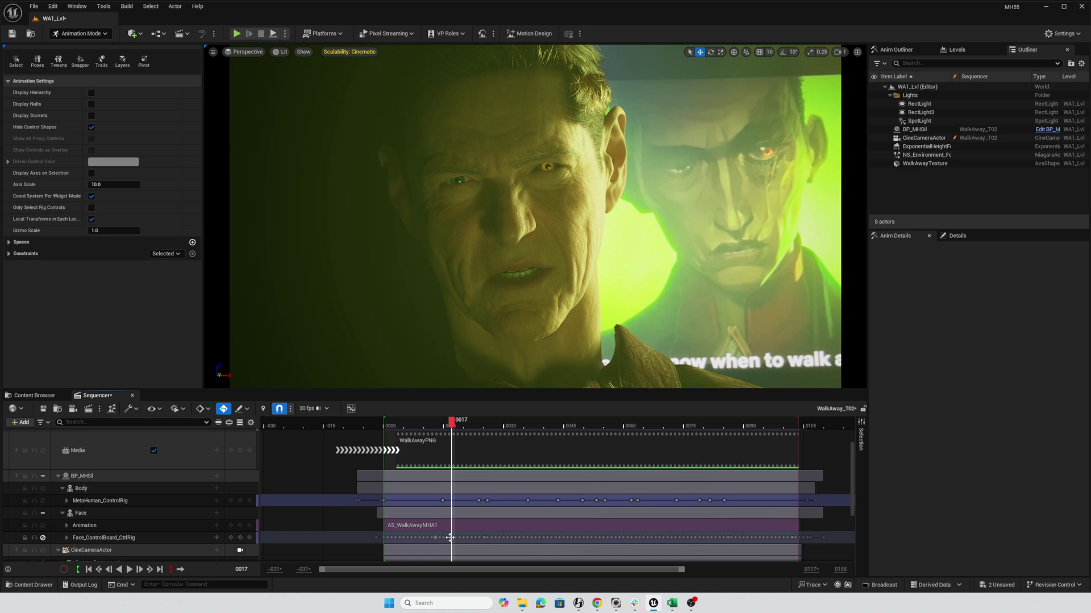
# Step: Expand Face_ControlBoard_CtrlRig's facial controls and locate CTRL_C_jaw's X and Y key rows
pyautogui.click(67, 538)
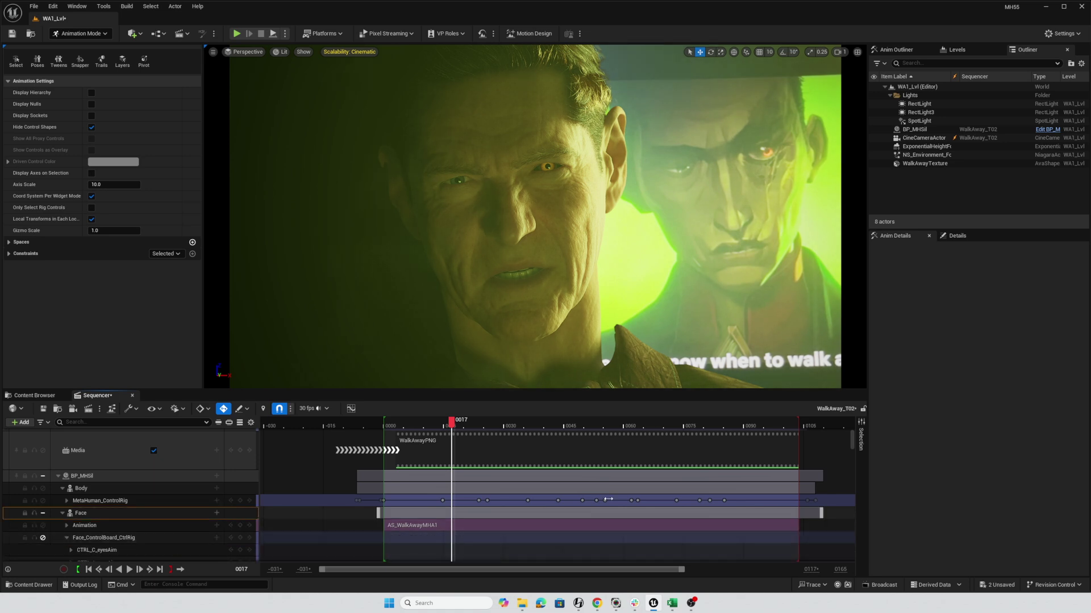
pyautogui.scroll(-8, 595, 513)
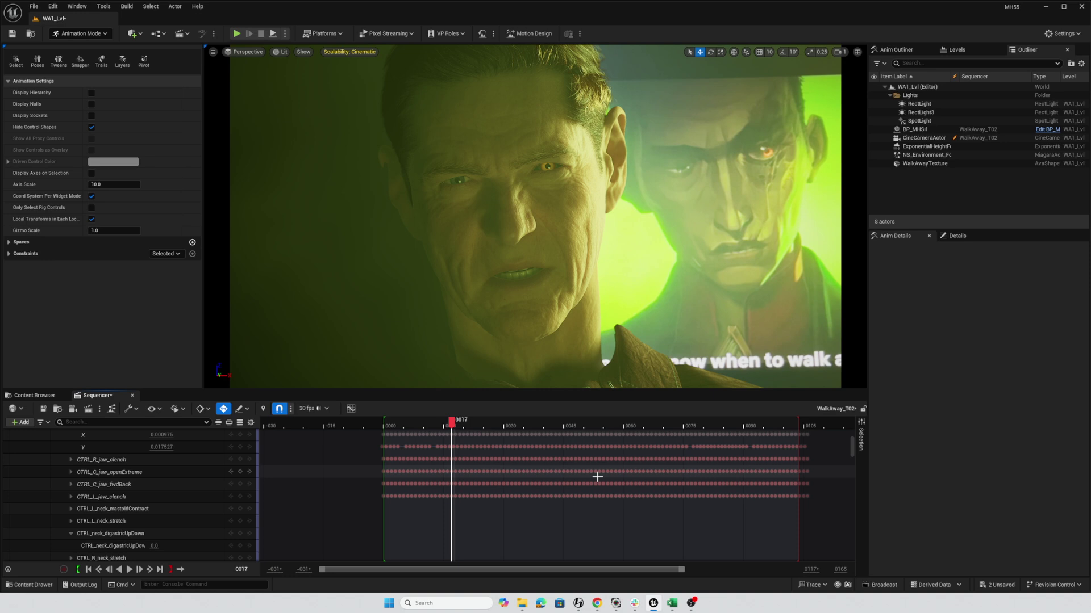
pyautogui.scroll(3, 414, 485)
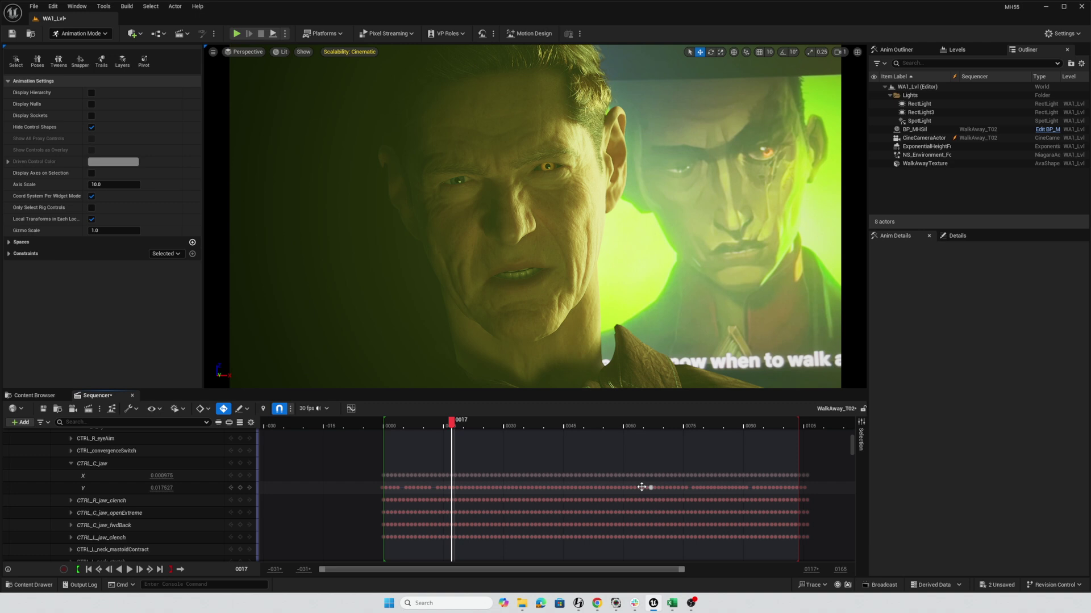
# Step: Collapse the jaw channels, filter tracks by 'eye', select the face control rig track, and go to frame 44
pyautogui.click(71, 464)
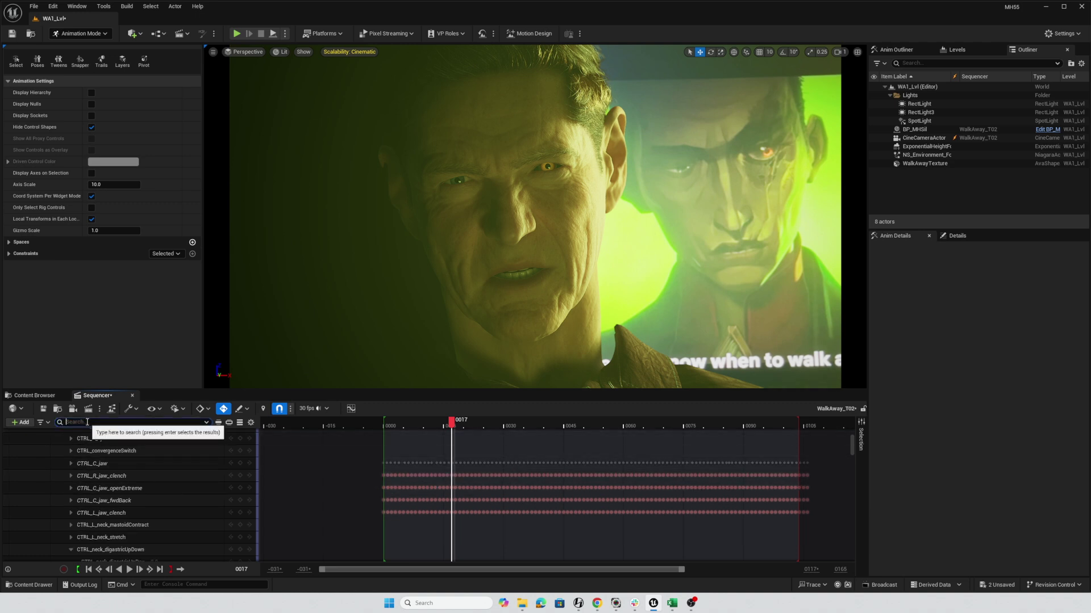
pyautogui.click(87, 422)
pyautogui.write('eye')
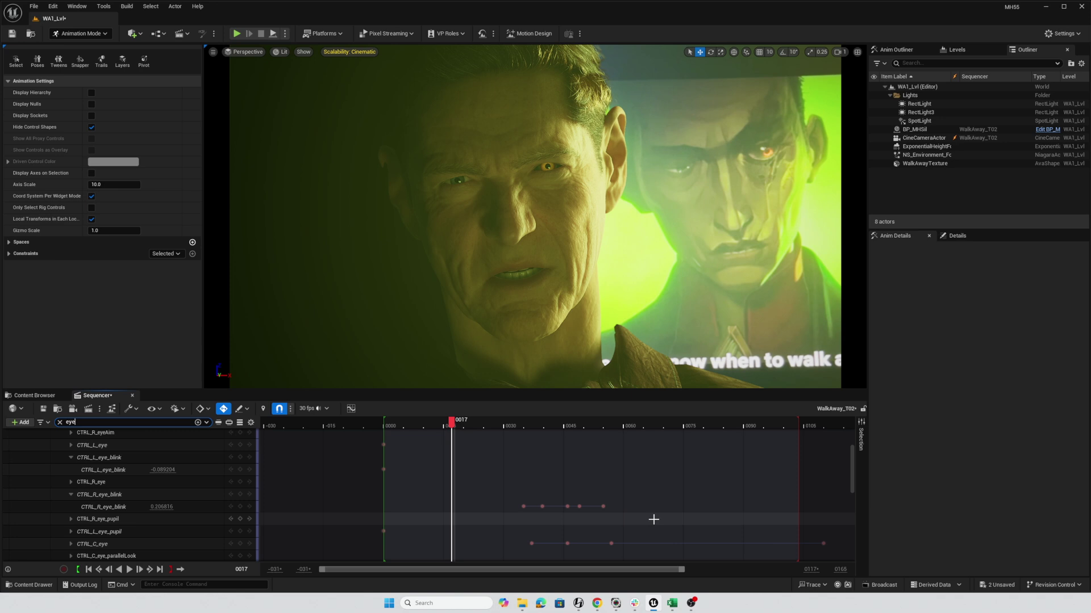
pyautogui.scroll(3, 625, 511)
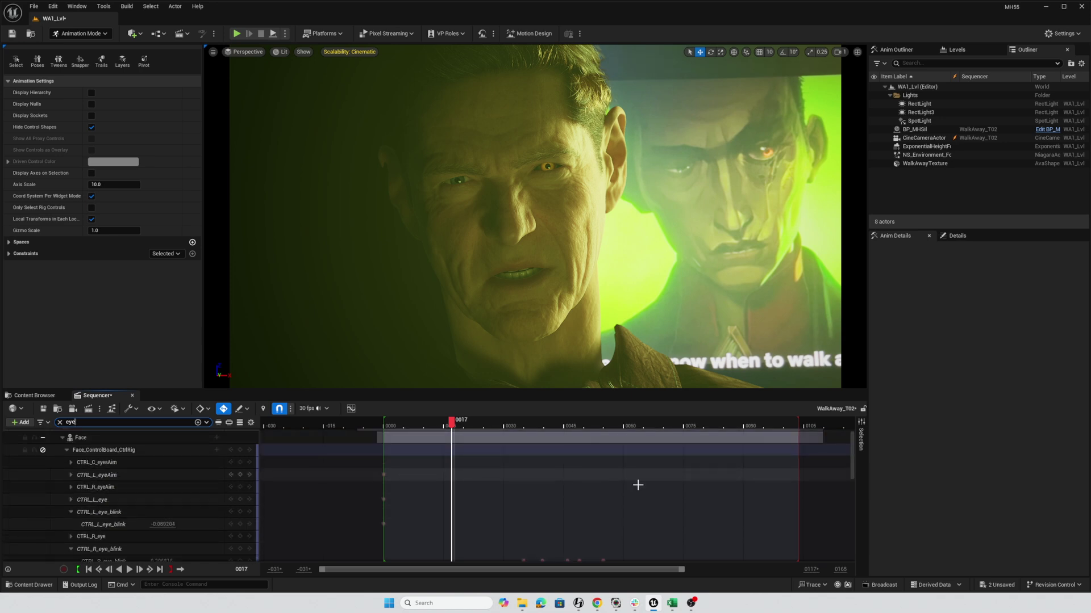
pyautogui.scroll(-3, 539, 503)
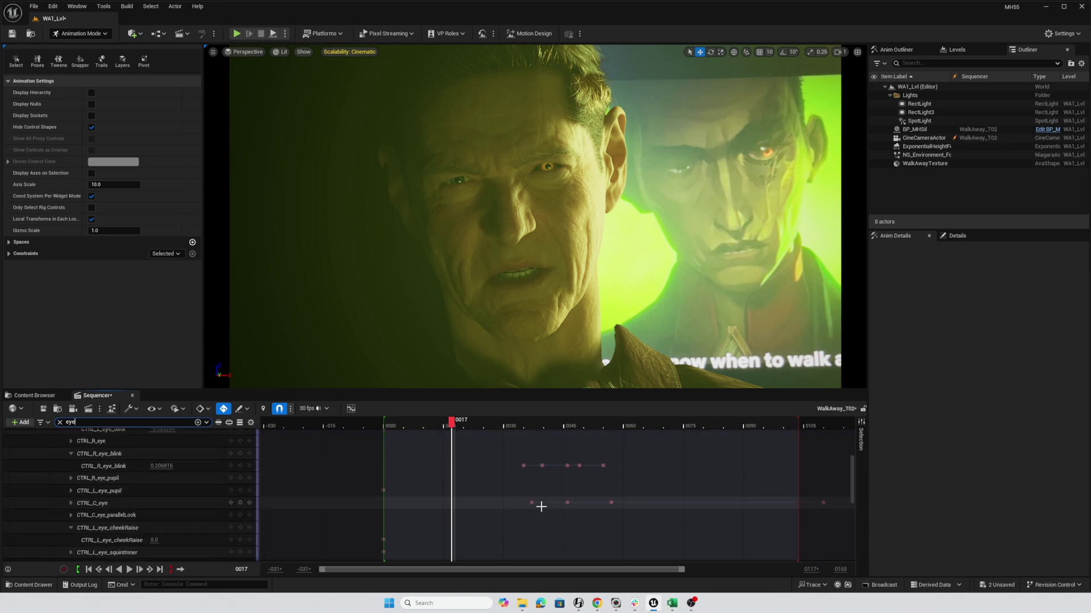
pyautogui.scroll(-6, 541, 507)
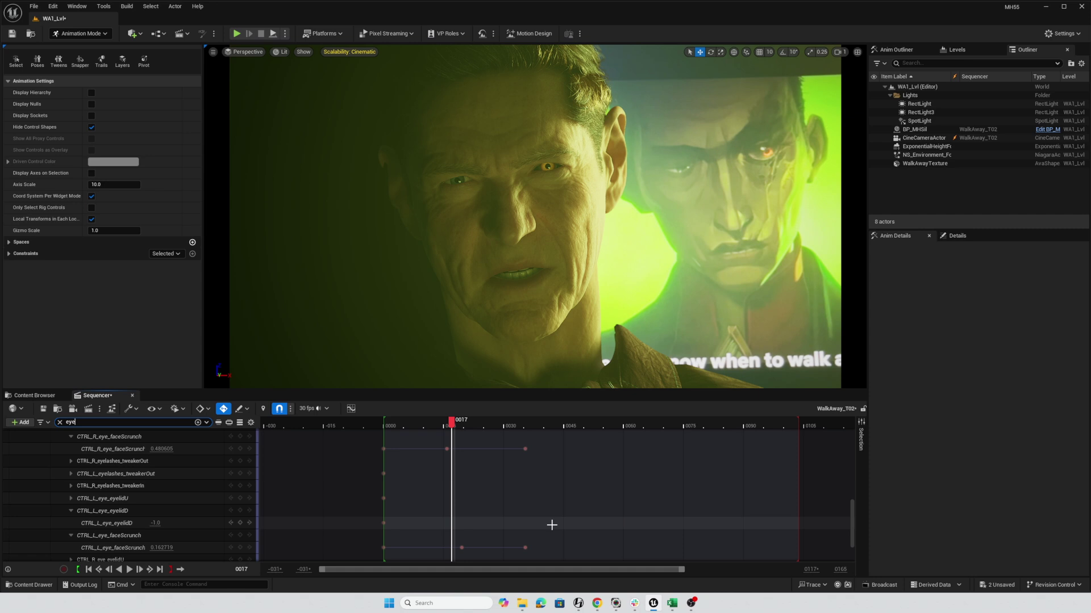
pyautogui.scroll(8, 548, 521)
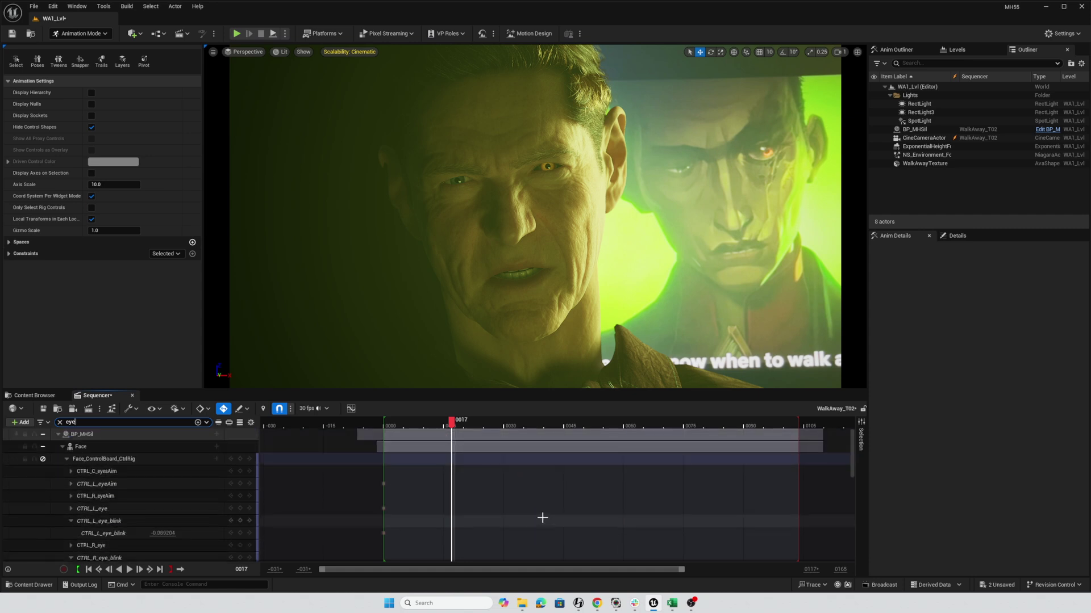
pyautogui.click(43, 460)
pyautogui.moveTo(452, 423); pyautogui.dragTo(599, 430)
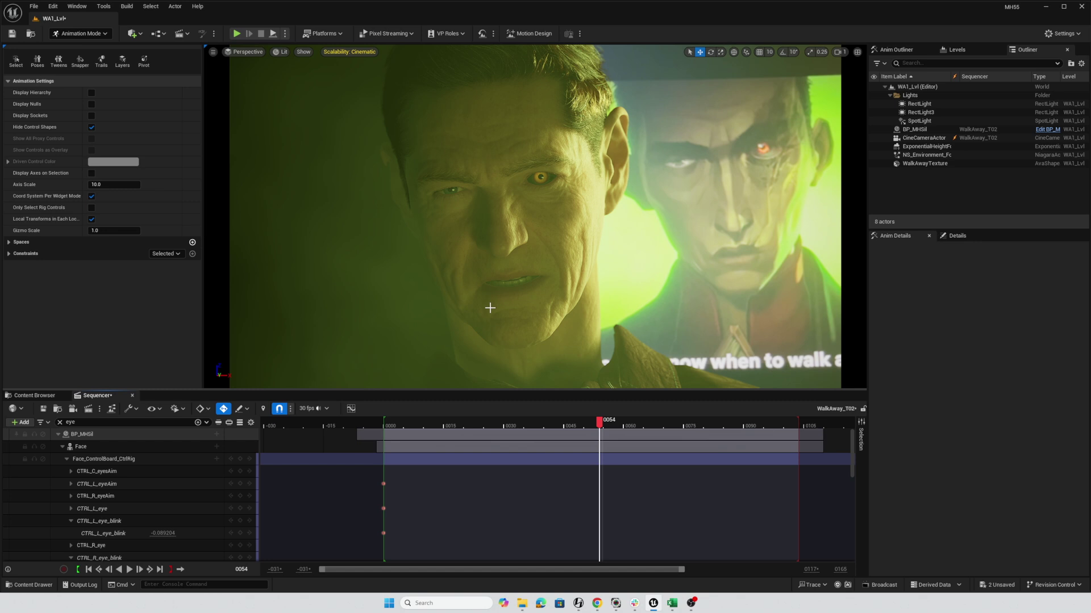
# Step: Replace the track filter text with 'sticky' to show the lipSticky controls
pyautogui.click(100, 423)
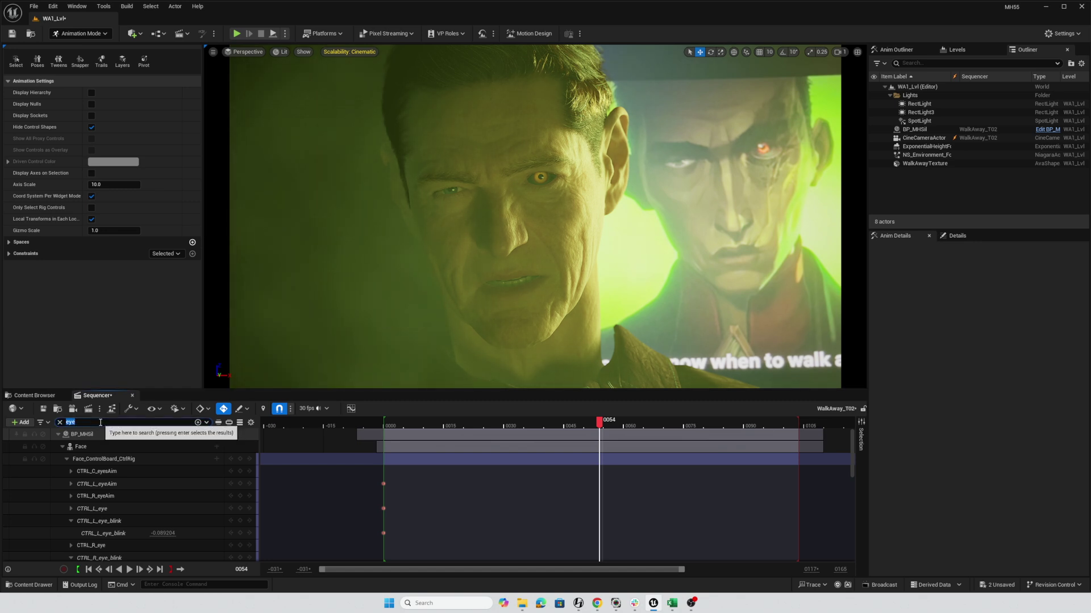
pyautogui.write('sticke')
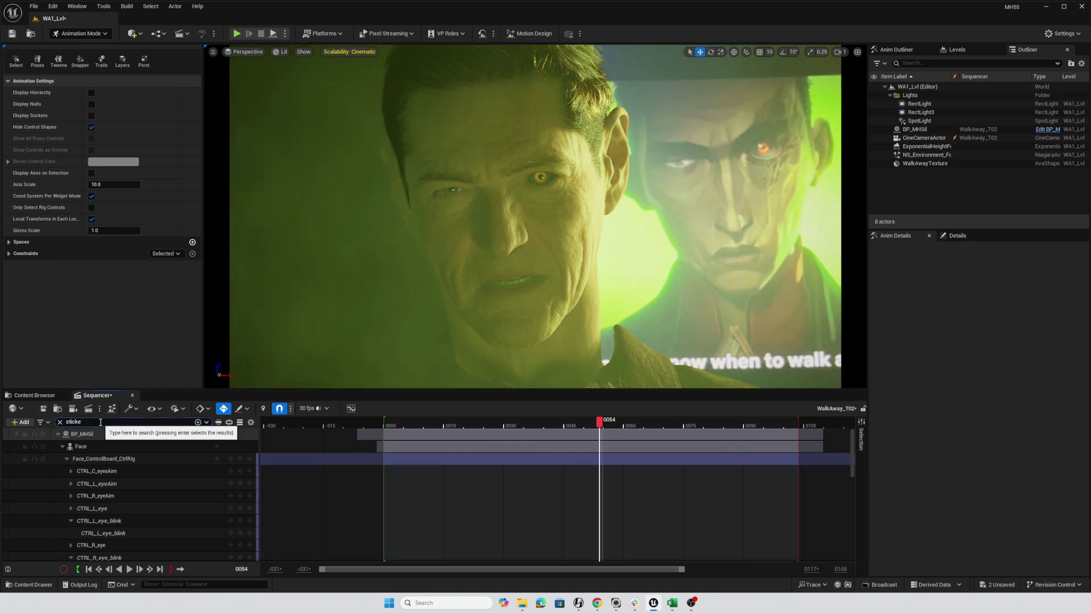
pyautogui.press('BackSpace')
pyautogui.write('y')
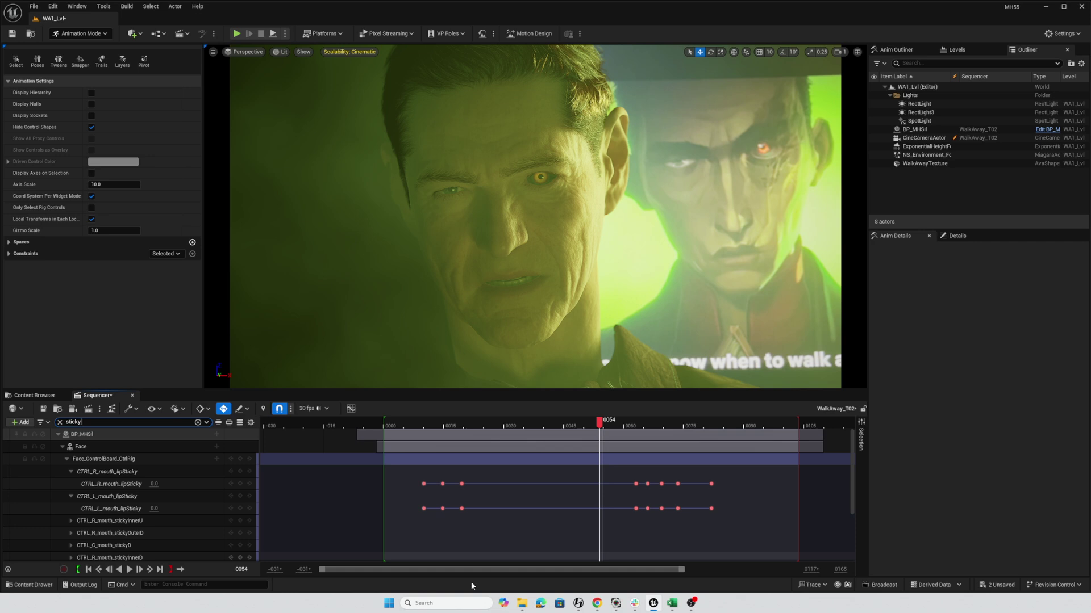
# Step: Scrub through frames 41, 15, 17 and 50 to watch lipSticky fall to 0
pyautogui.moveTo(599, 430); pyautogui.dragTo(424, 477)
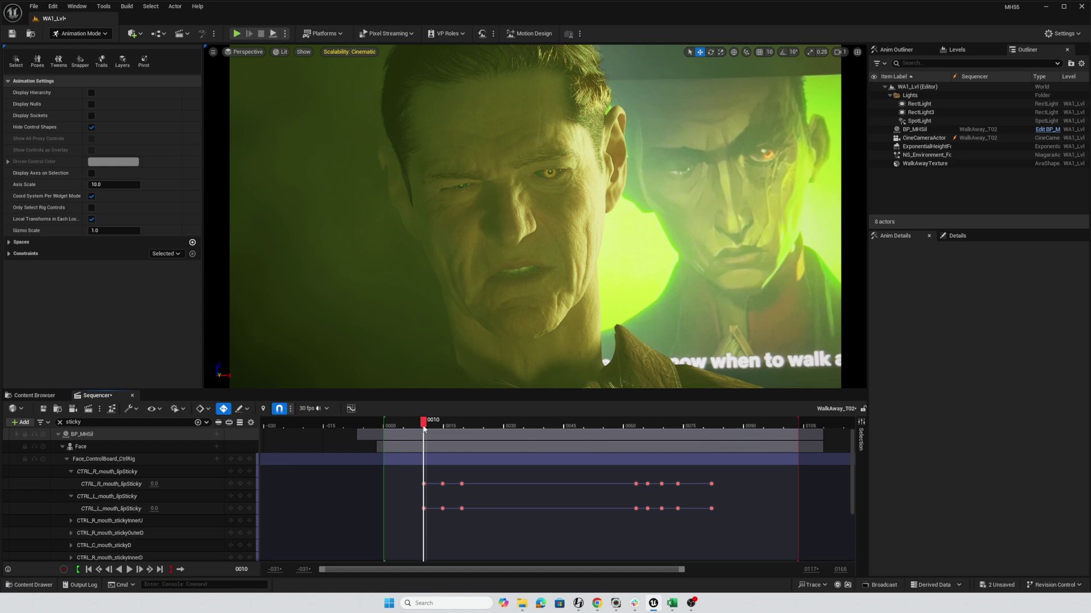
pyautogui.moveTo(427, 429); pyautogui.dragTo(444, 431)
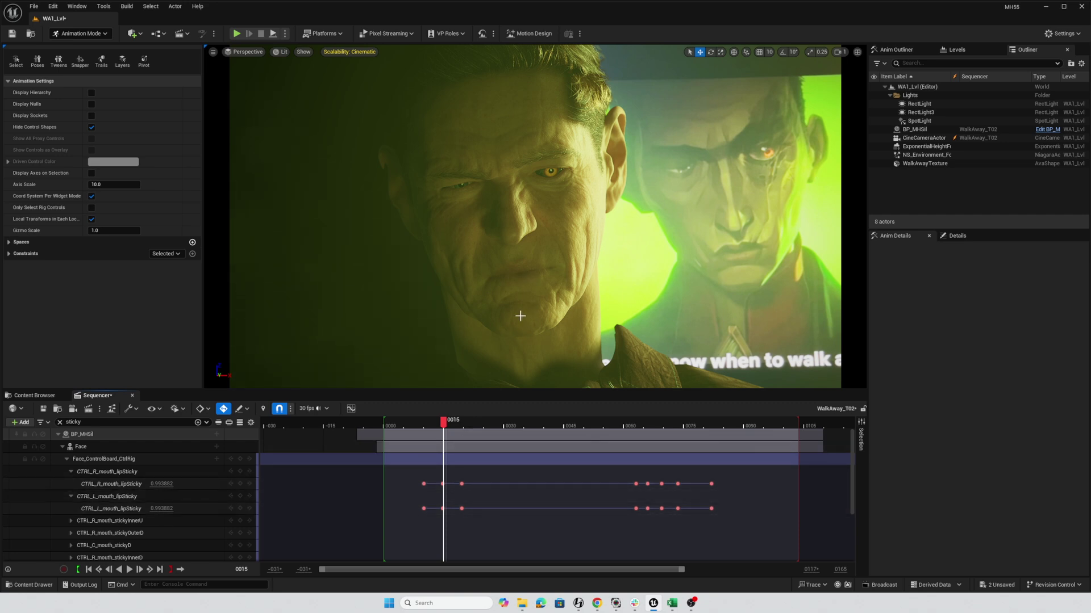
pyautogui.moveTo(443, 423); pyautogui.dragTo(454, 429)
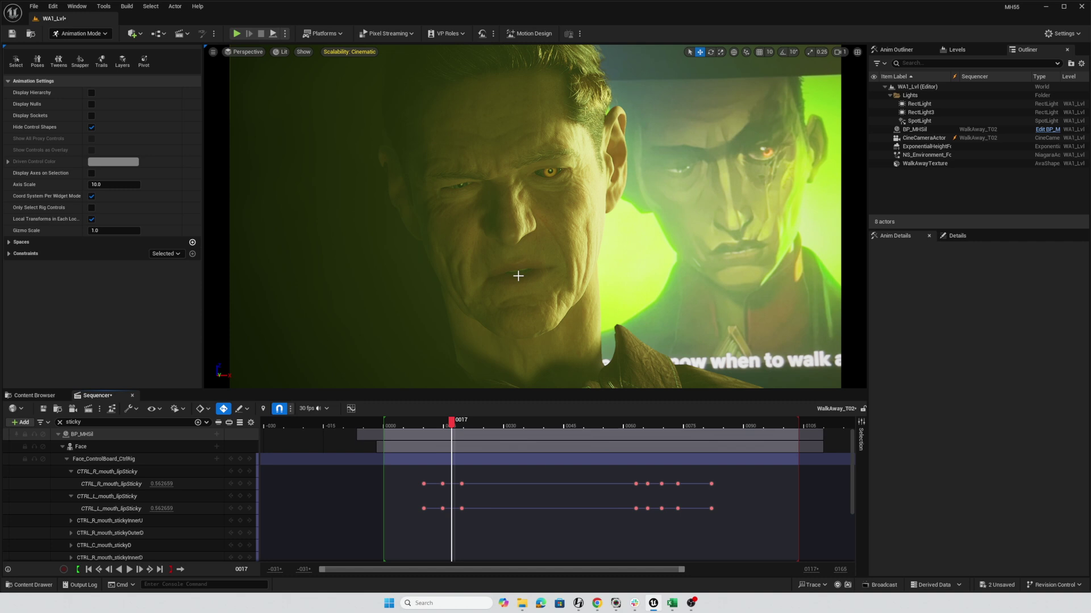
pyautogui.moveTo(453, 425); pyautogui.dragTo(615, 459)
# Step: Narrow the track filter to 'L_eye' and scroll through the left-eye controls
pyautogui.click(102, 422)
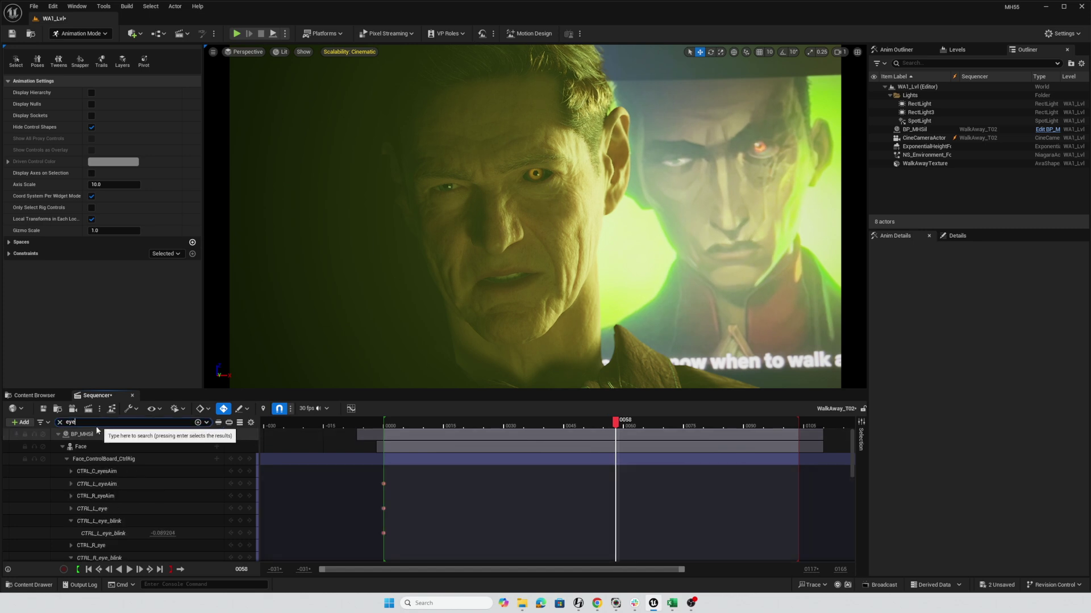
pyautogui.click(66, 422)
pyautogui.write('L_')
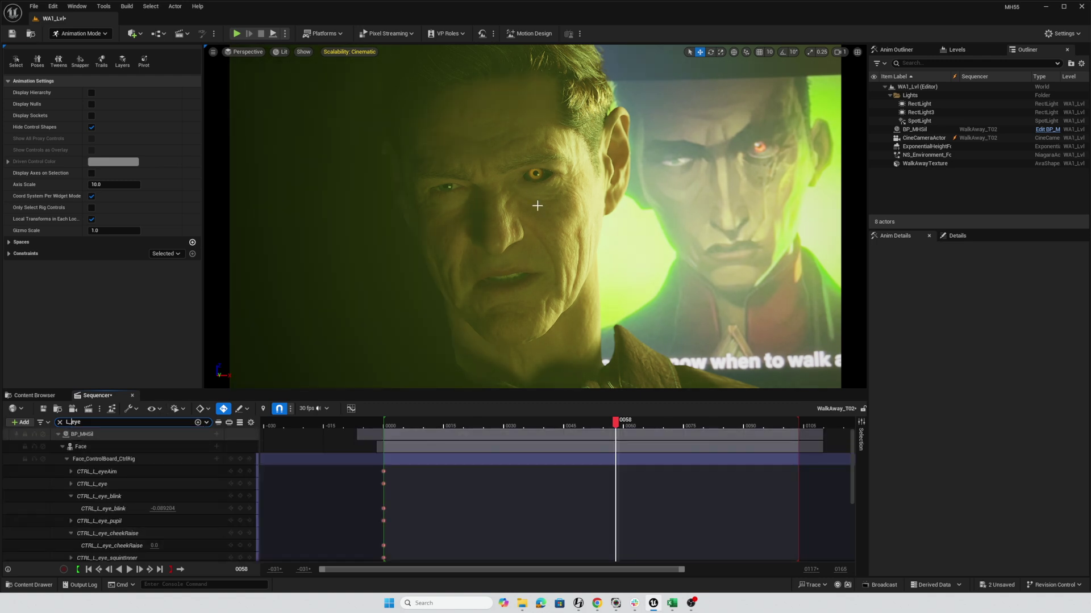
pyautogui.scroll(-5, 104, 506)
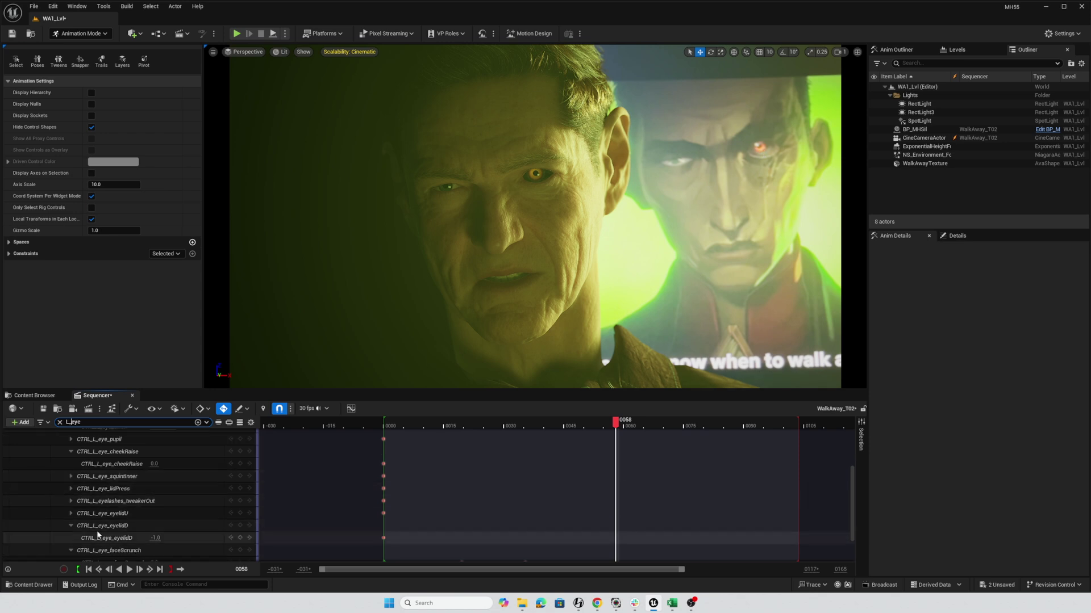
pyautogui.scroll(-1, 98, 531)
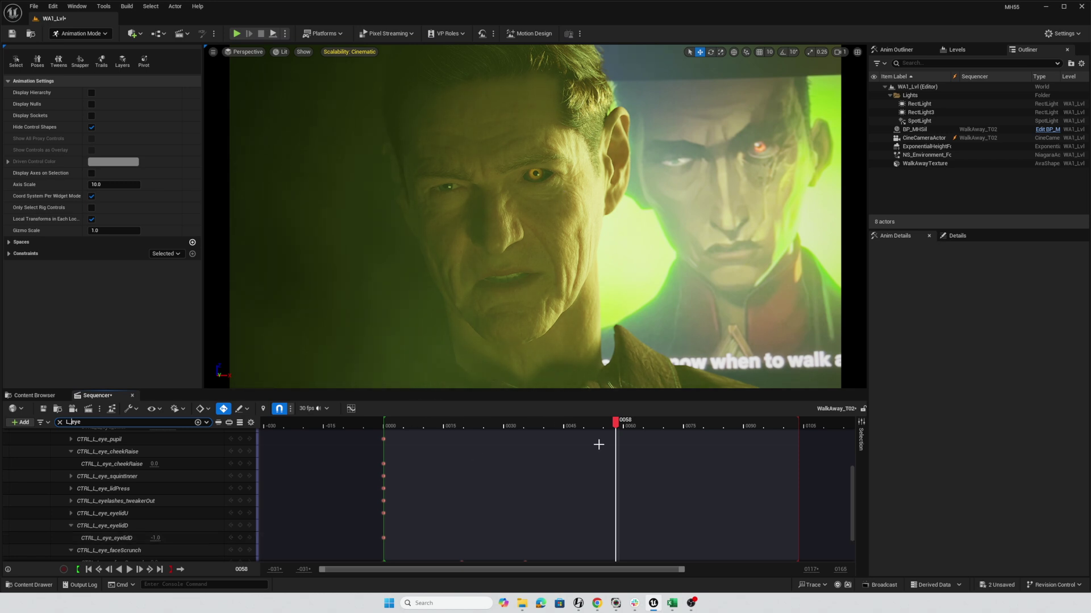
# Step: Scrub back and forth through the shot to review the left-eye animation around frame 54
pyautogui.moveTo(536, 425); pyautogui.dragTo(662, 439)
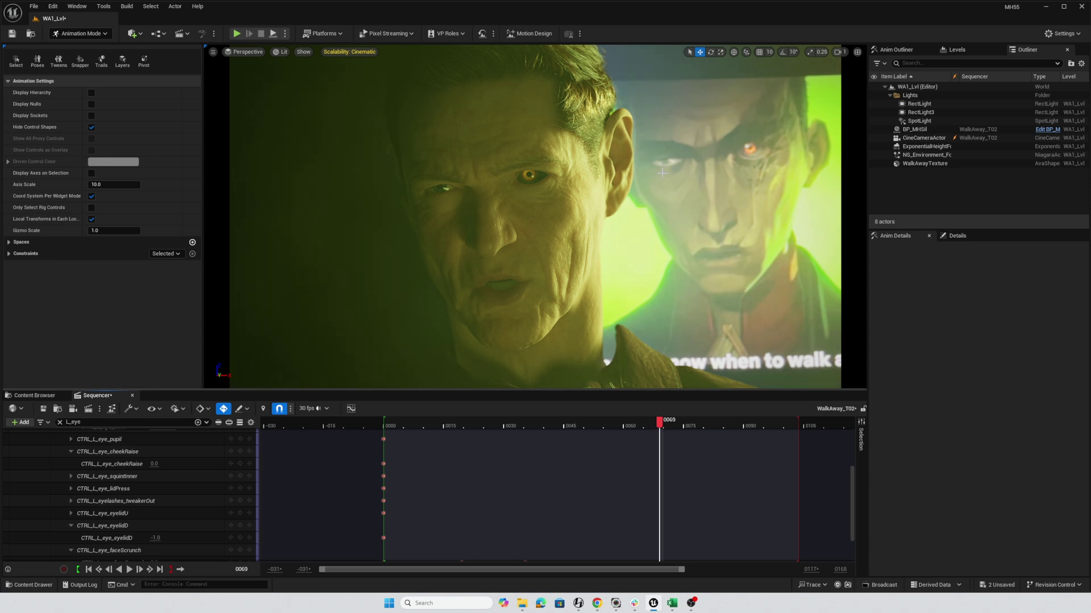
pyautogui.moveTo(660, 434); pyautogui.dragTo(515, 435)
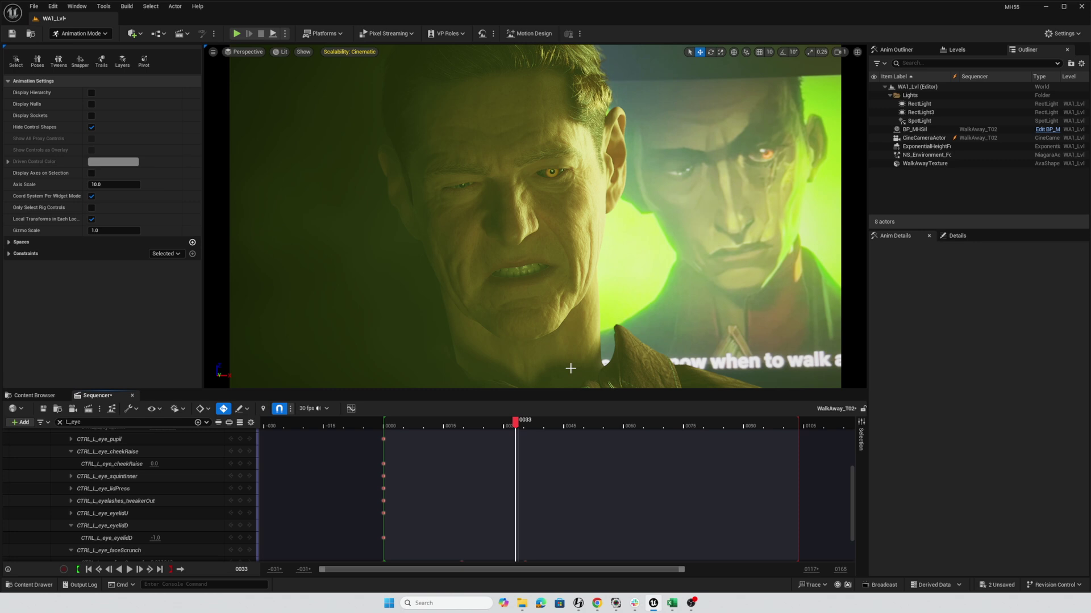
pyautogui.moveTo(514, 427); pyautogui.dragTo(598, 430)
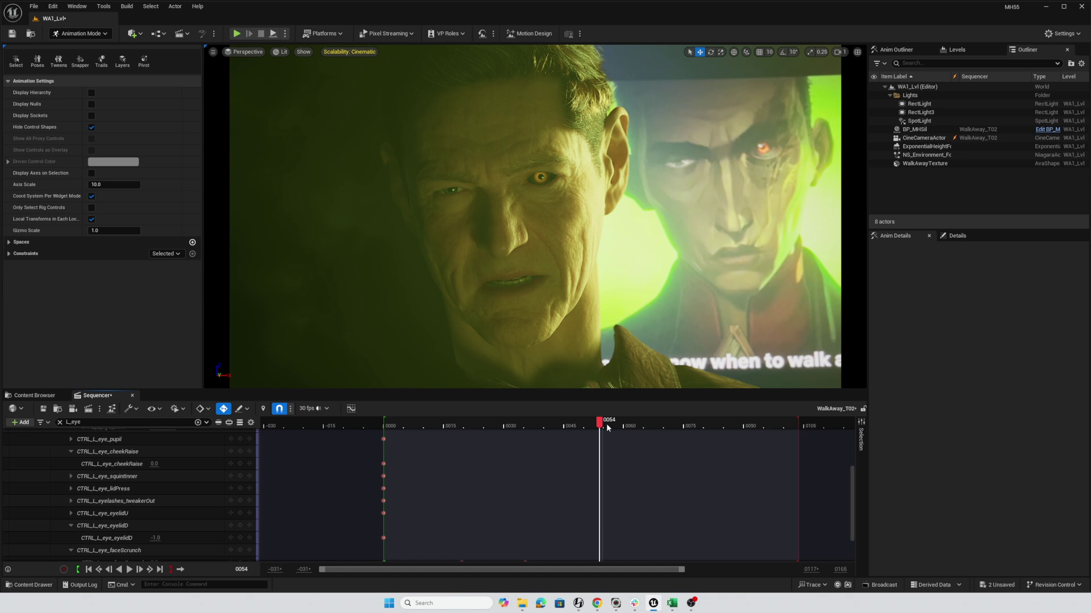
pyautogui.moveTo(601, 428); pyautogui.dragTo(535, 436)
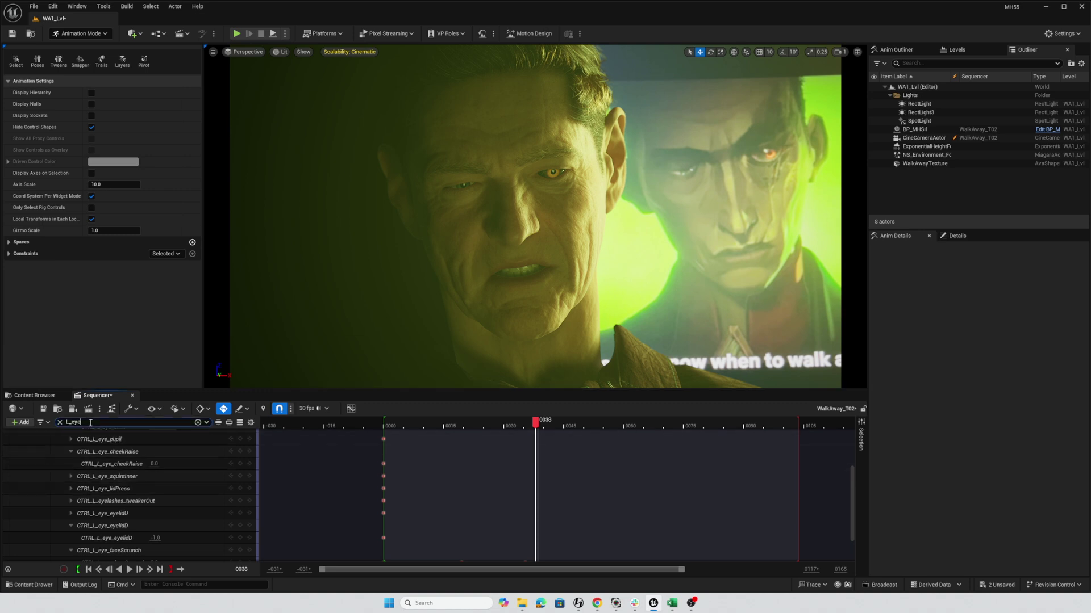
# Step: Change the filter from 'L_eye' to 'blink' and scrub through the left and right blink keys
pyautogui.click(90, 422)
pyautogui.doubleClick(90, 422)
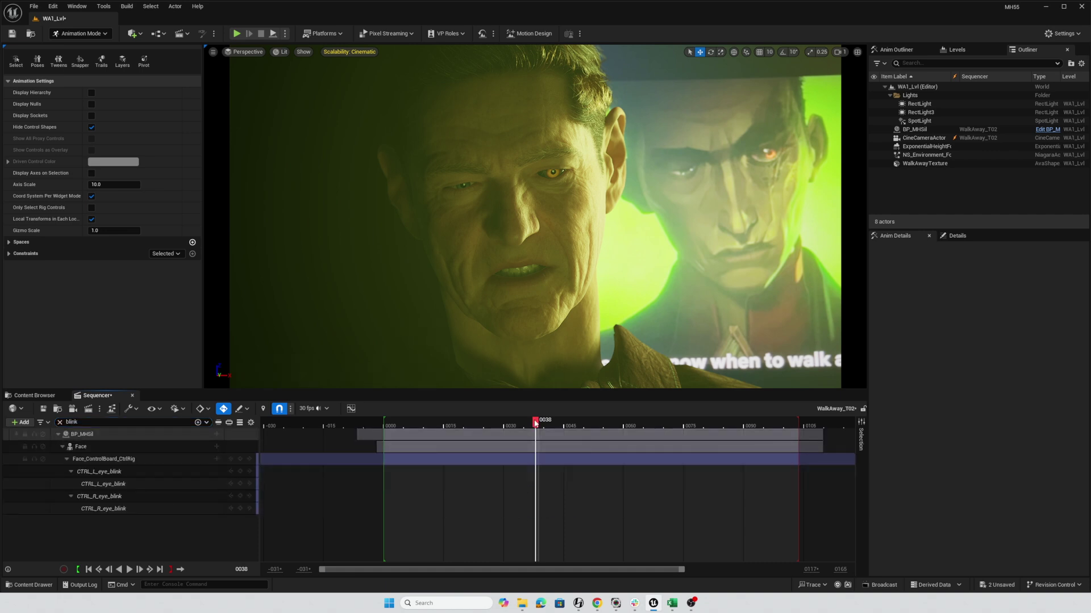
pyautogui.moveTo(535, 424); pyautogui.dragTo(648, 424)
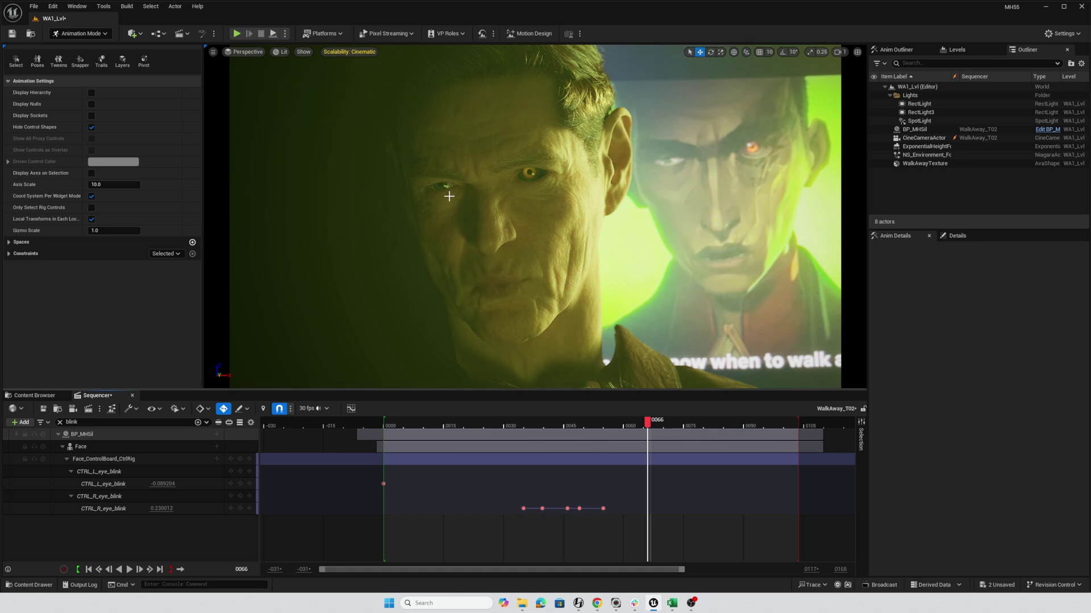
pyautogui.moveTo(648, 424); pyautogui.dragTo(791, 435)
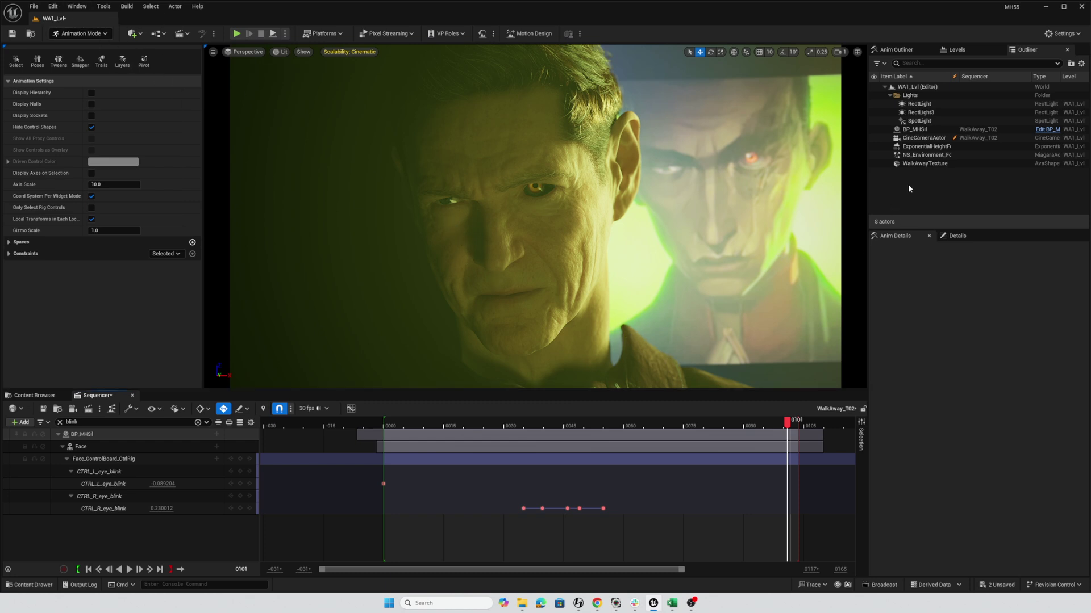
# Step: Hide the WalkAwayTexture backdrop and open Viewport 2, moving it further left
pyautogui.click(873, 163)
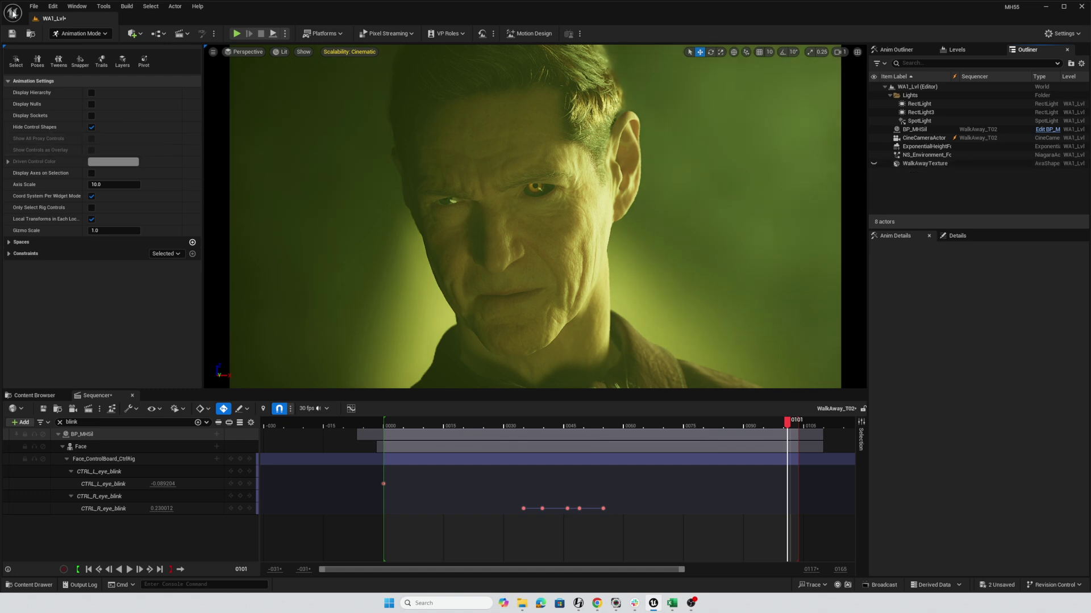
pyautogui.click(71, 8)
pyautogui.moveTo(114, 101)
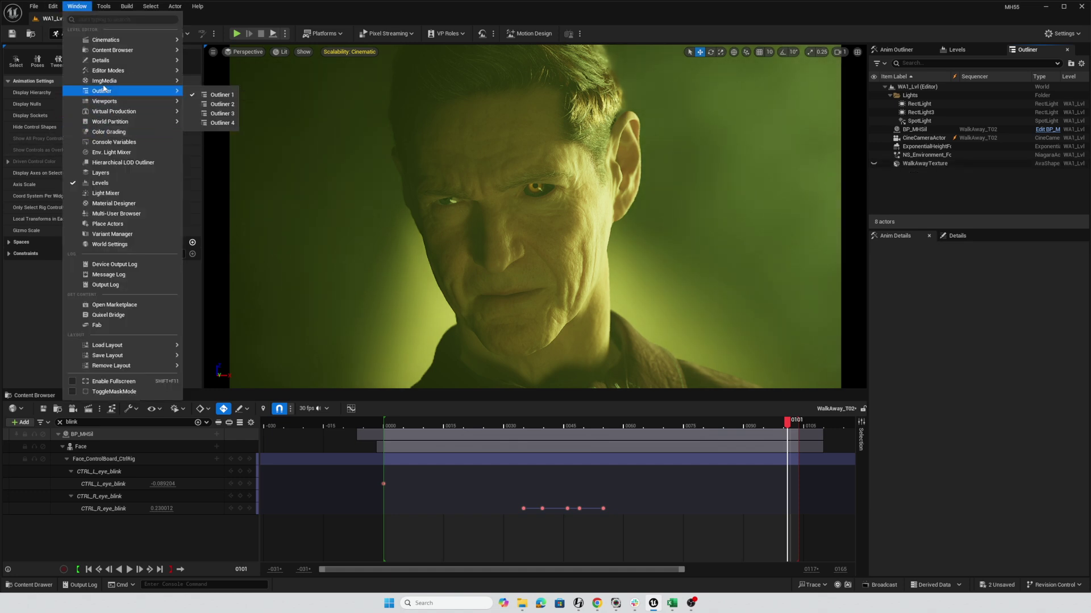
pyautogui.click(224, 115)
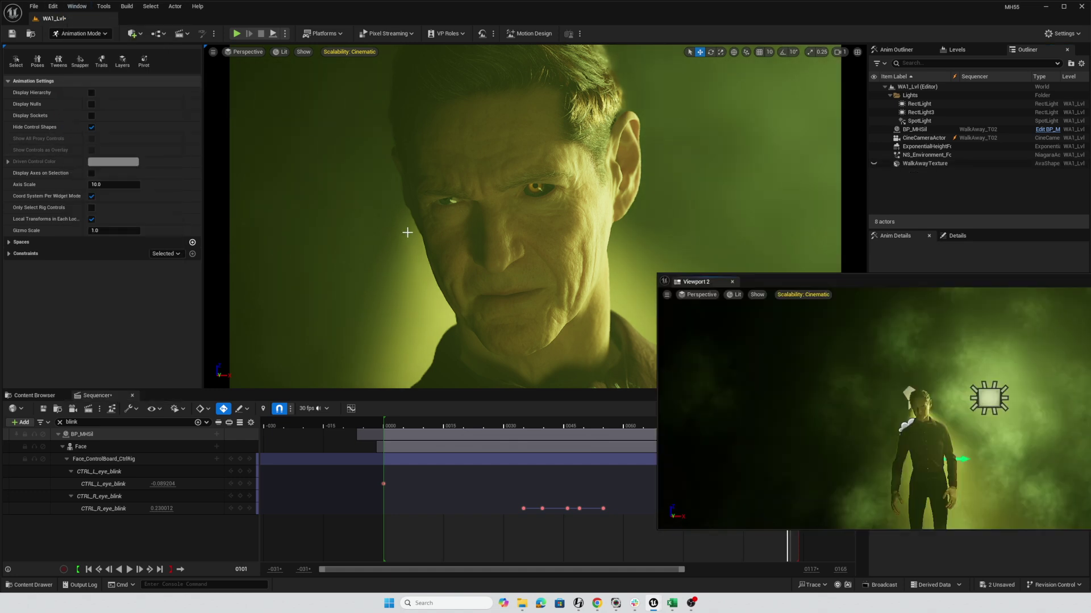
pyautogui.moveTo(1000, 286); pyautogui.dragTo(850, 288)
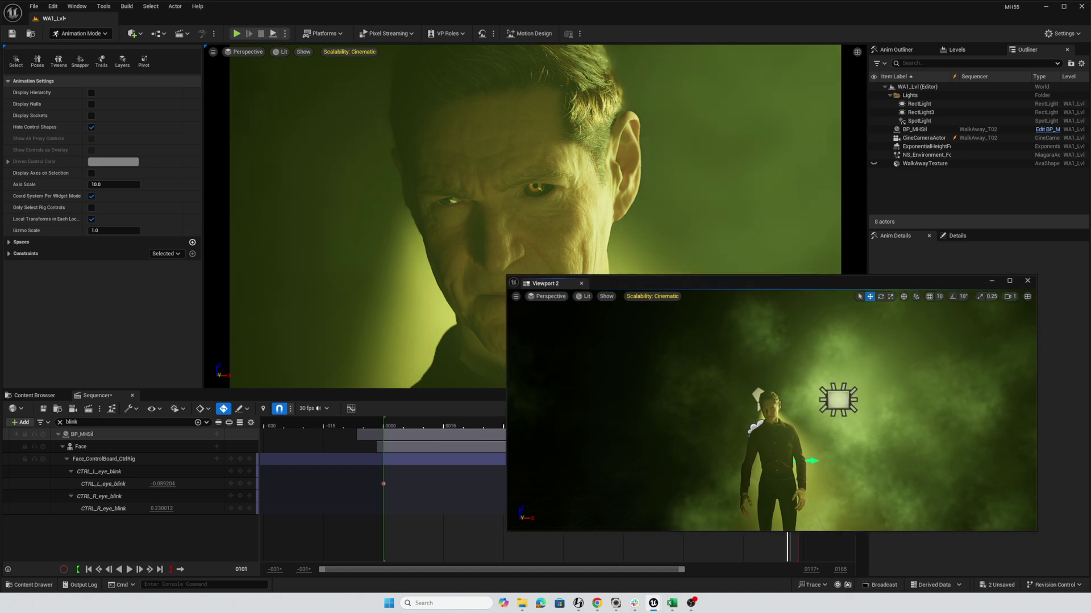
# Step: Select NS_Environment, RectLight3 and the lower RectLight, turning the second view to see them
pyautogui.click(925, 394)
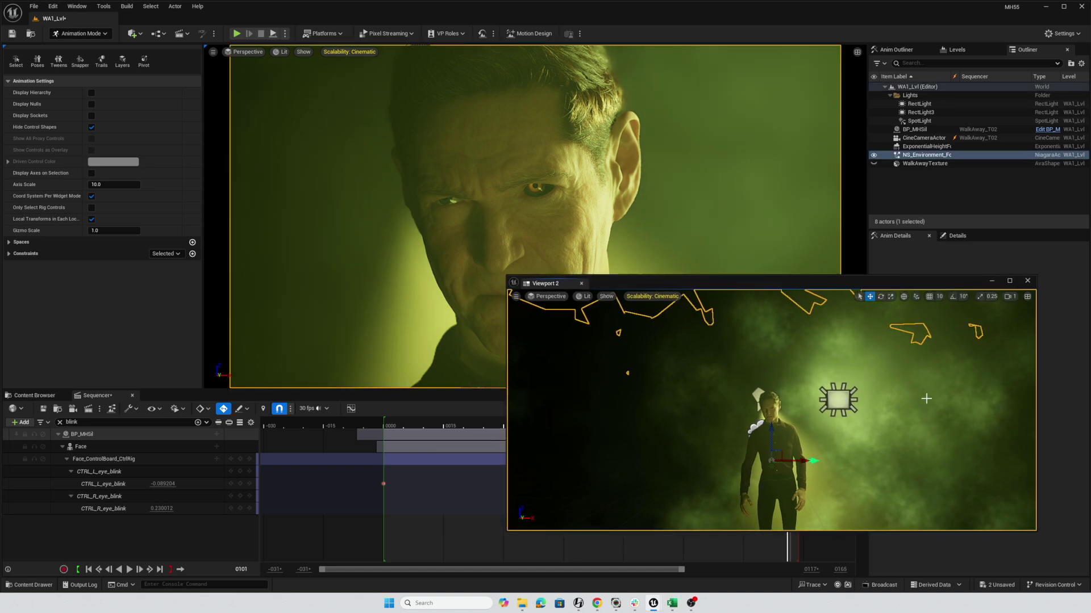
pyautogui.click(917, 113)
pyautogui.moveTo(767, 409); pyautogui.dragTo(736, 520, button='right')
pyautogui.click(690, 508)
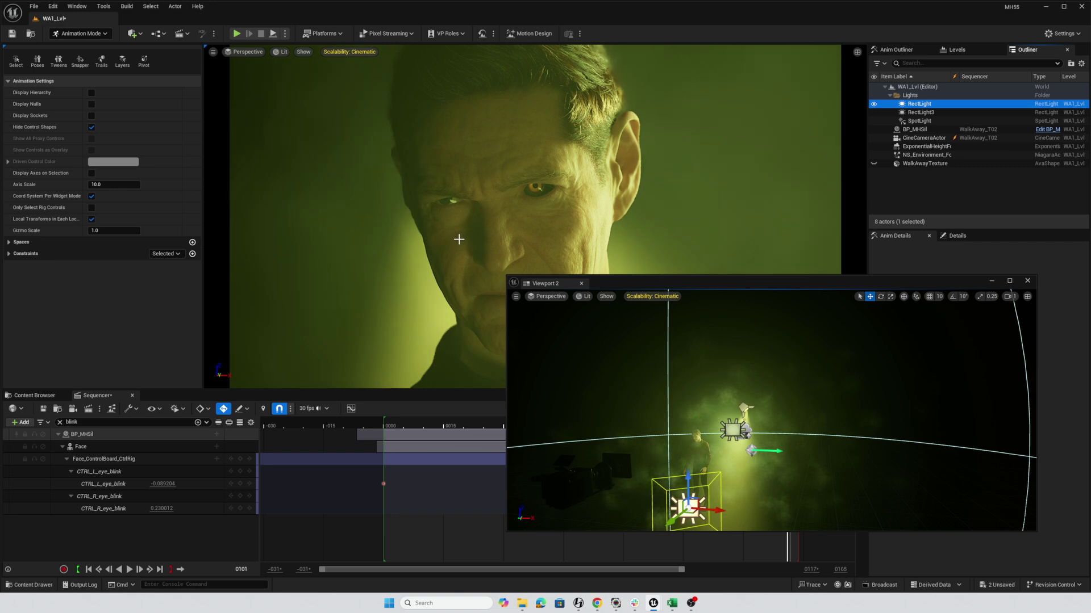
# Step: Close Viewport 2 and scrub the shot back and forth to review the blinks, ending at frame 74
pyautogui.click(1027, 281)
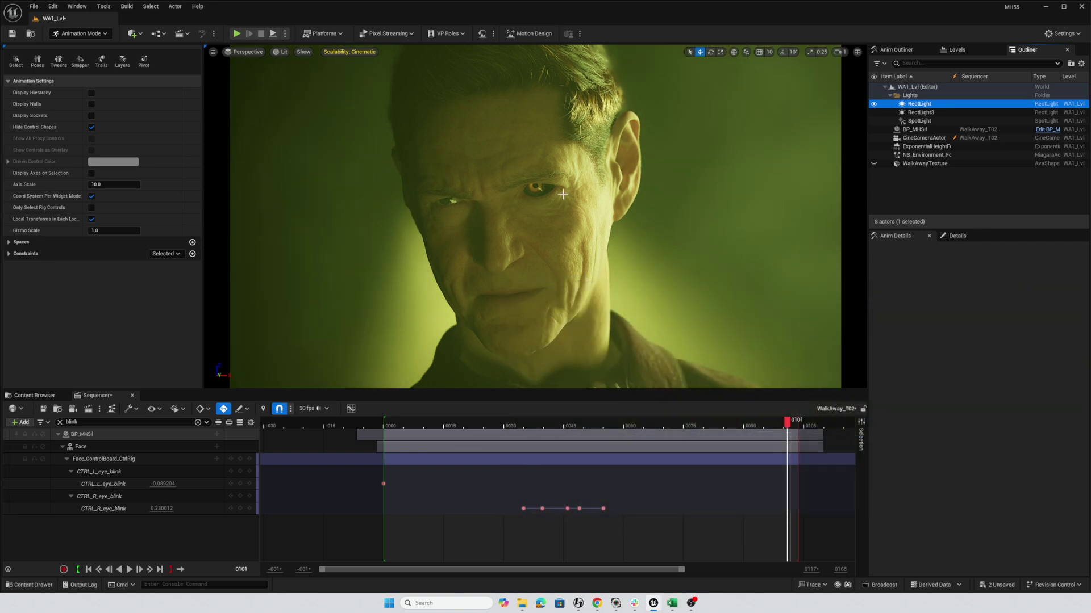
pyautogui.moveTo(790, 427)
pyautogui.mouseDown()
pyautogui.moveTo(657, 427)
pyautogui.moveTo(796, 435)
pyautogui.mouseUp()
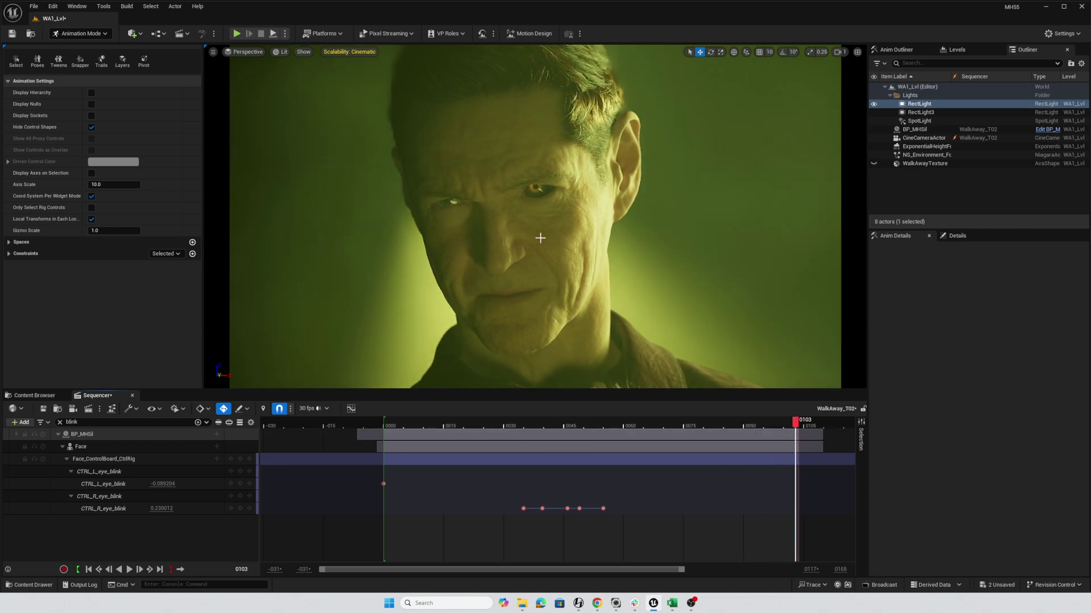
pyautogui.moveTo(793, 428); pyautogui.dragTo(571, 428)
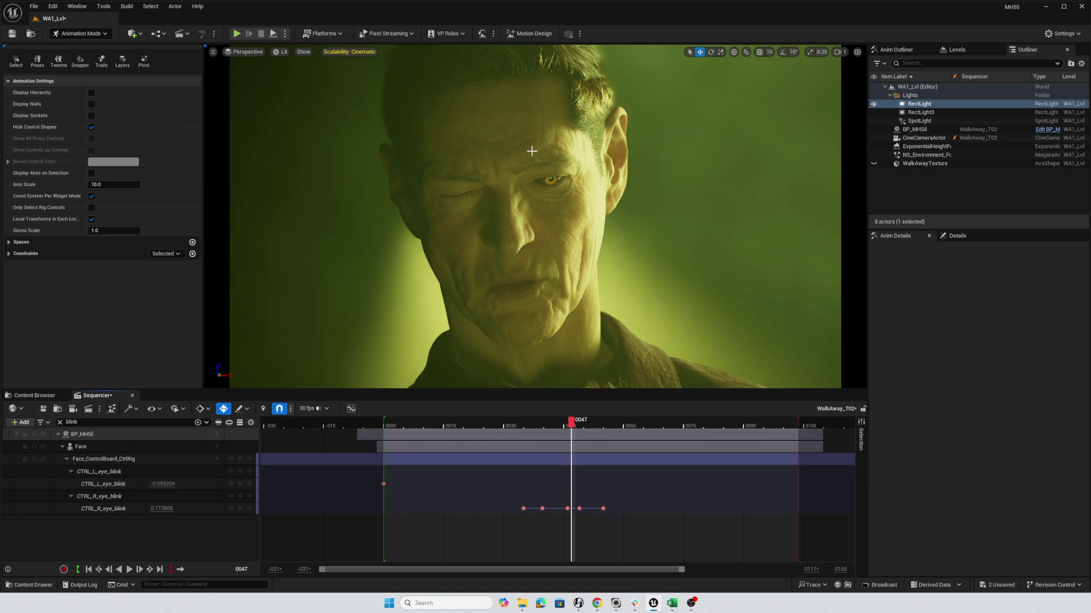
pyautogui.moveTo(572, 422); pyautogui.dragTo(679, 427)
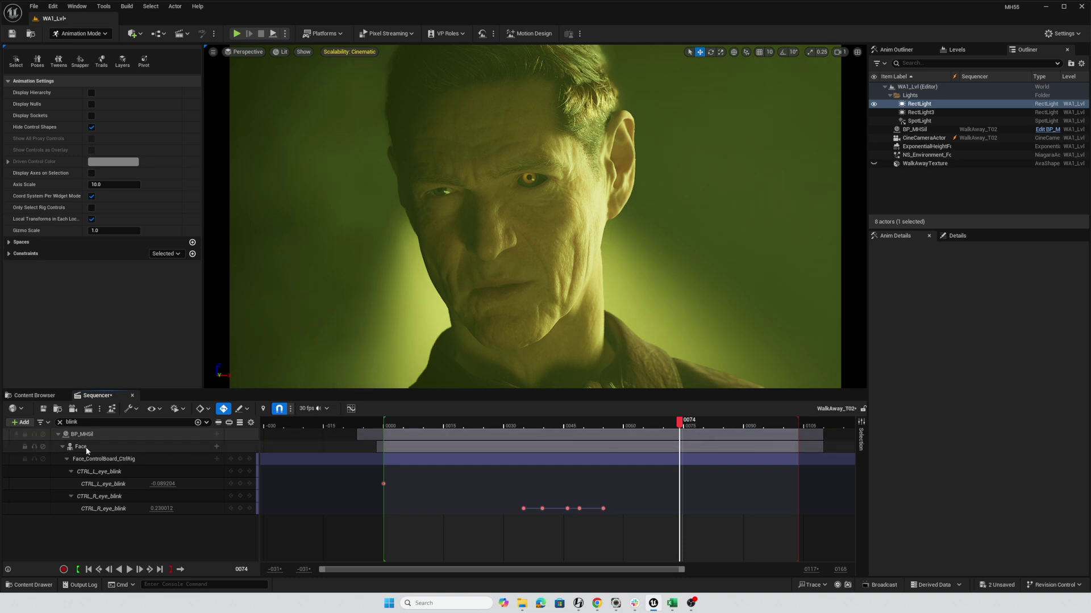
# Step: Clear the blink filter, dismiss the Face track's actions unbaked, deselect everything, and scrub to frame 83
pyautogui.click(60, 423)
pyautogui.scroll(-3, 138, 496)
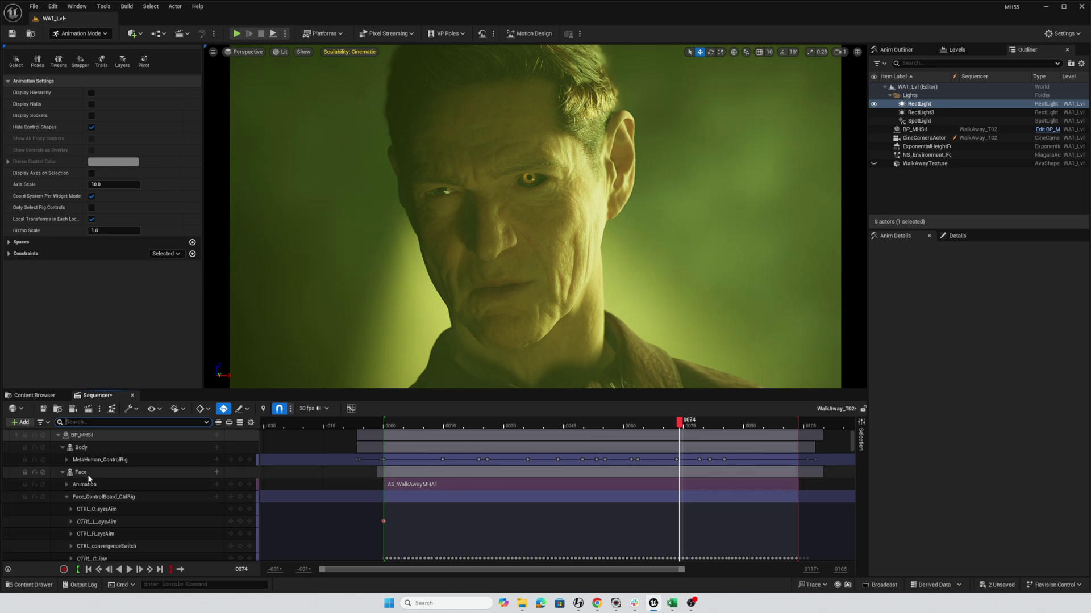
pyautogui.rightClick(82, 473)
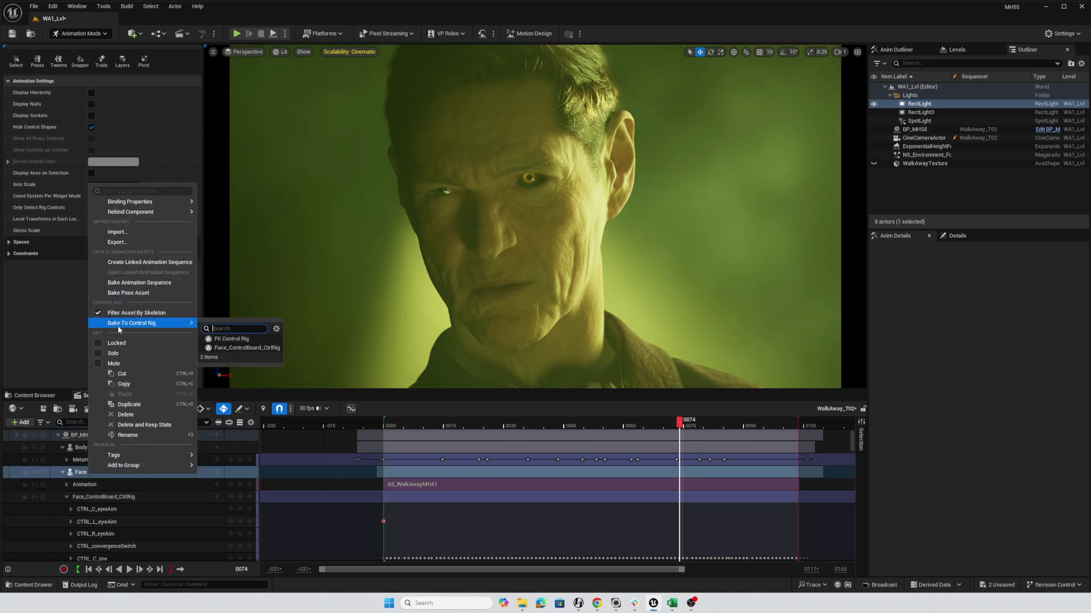
pyautogui.moveTo(179, 328)
pyautogui.click(408, 395)
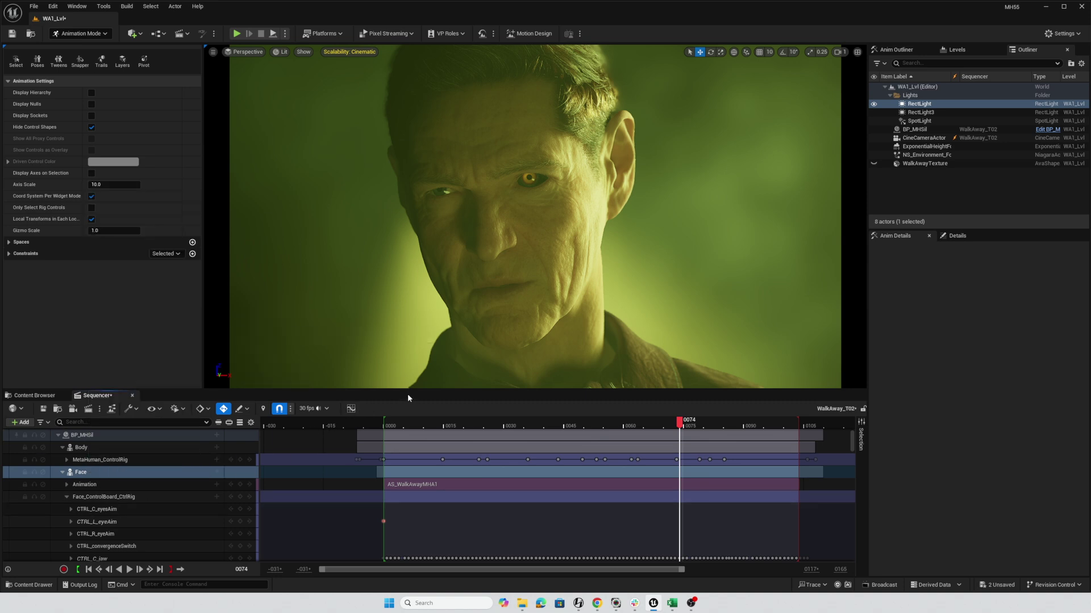
pyautogui.click(911, 189)
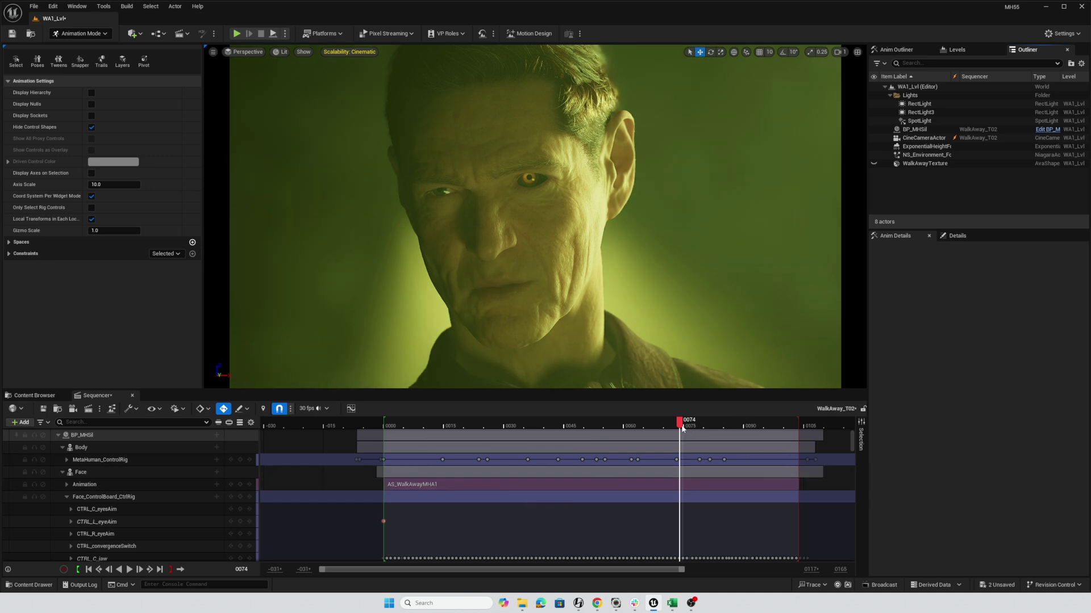
pyautogui.moveTo(682, 428); pyautogui.dragTo(716, 454)
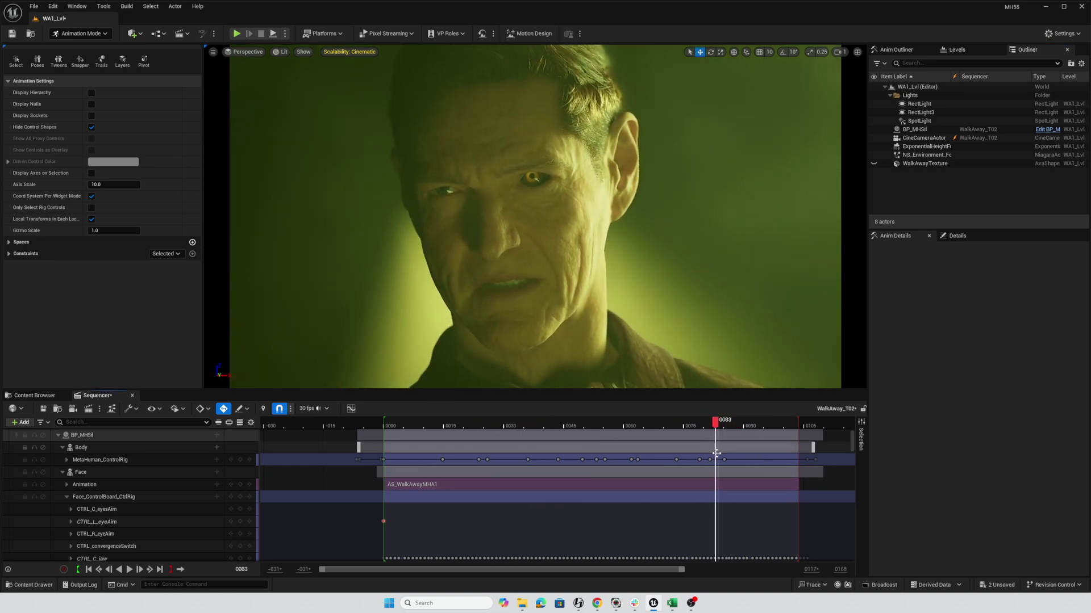